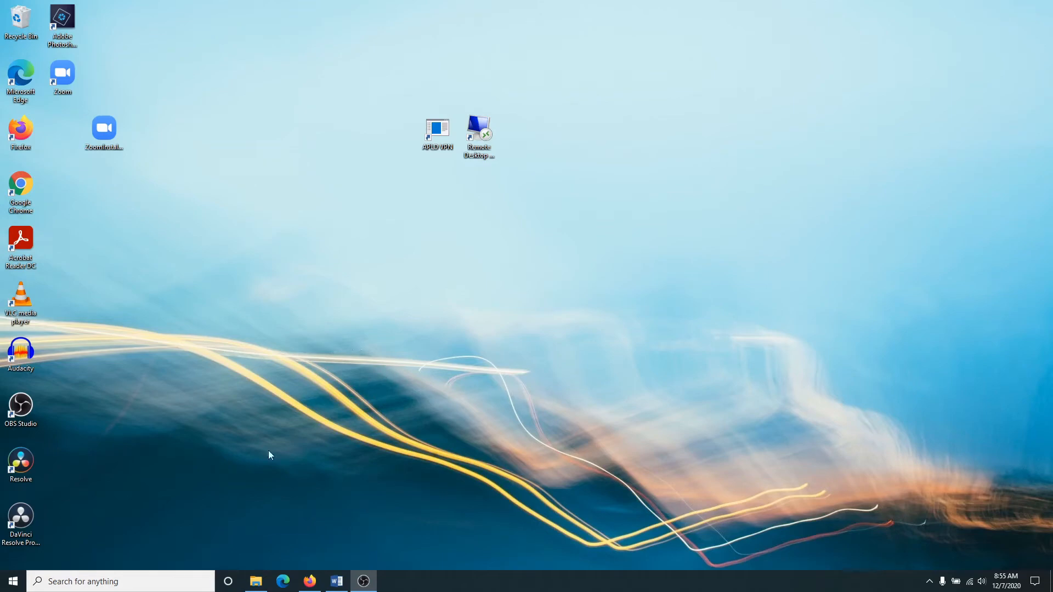
Step: Open Publisher, search the templates for "brochure" and create a publication from the Business tri-fold brochure (civic) template
click(13, 581)
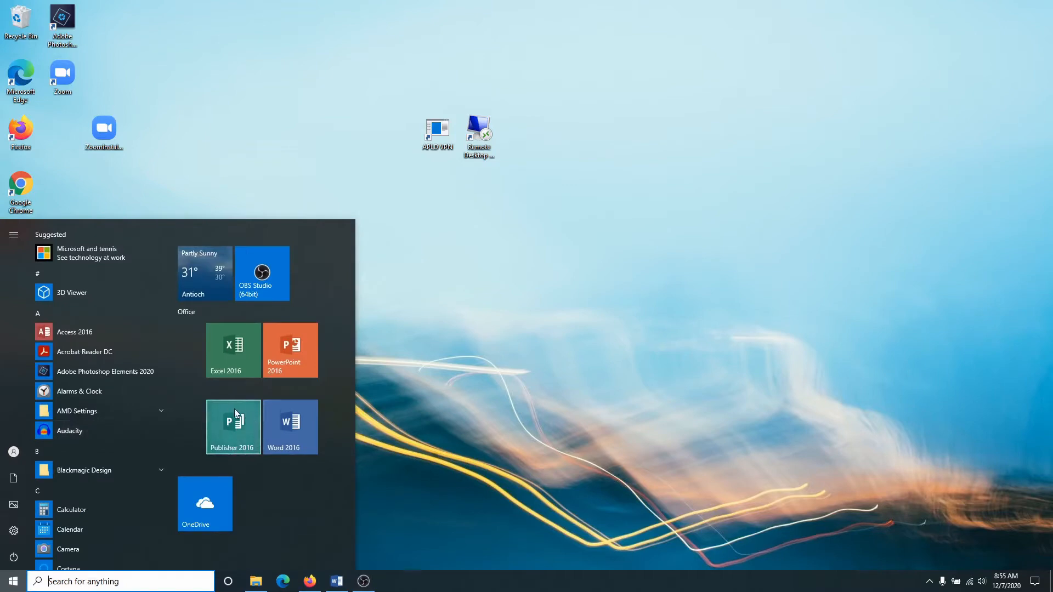
click(240, 425)
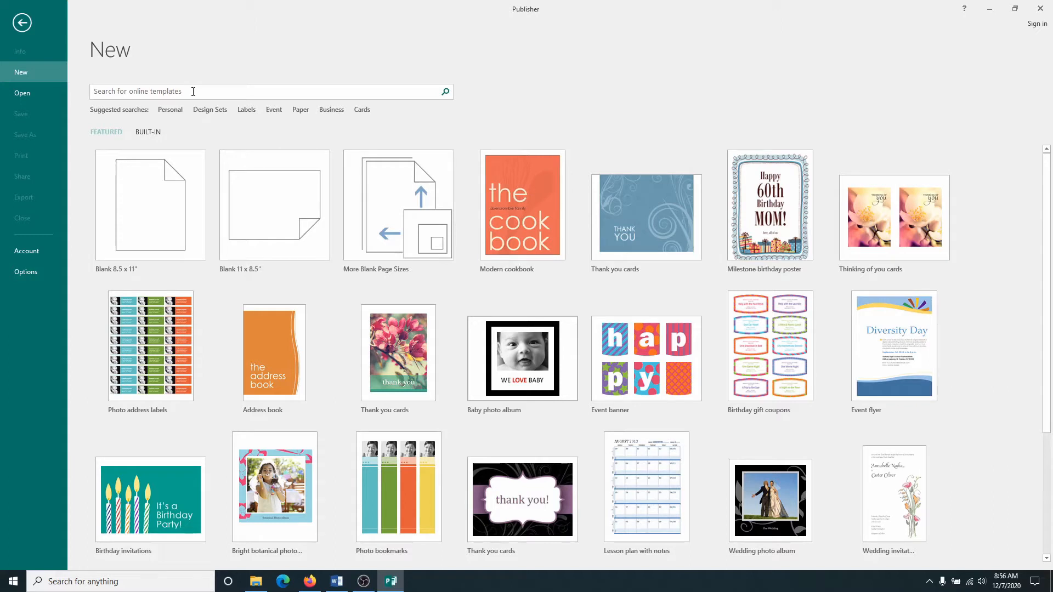
click(224, 89)
text(brochure)
key(Return)
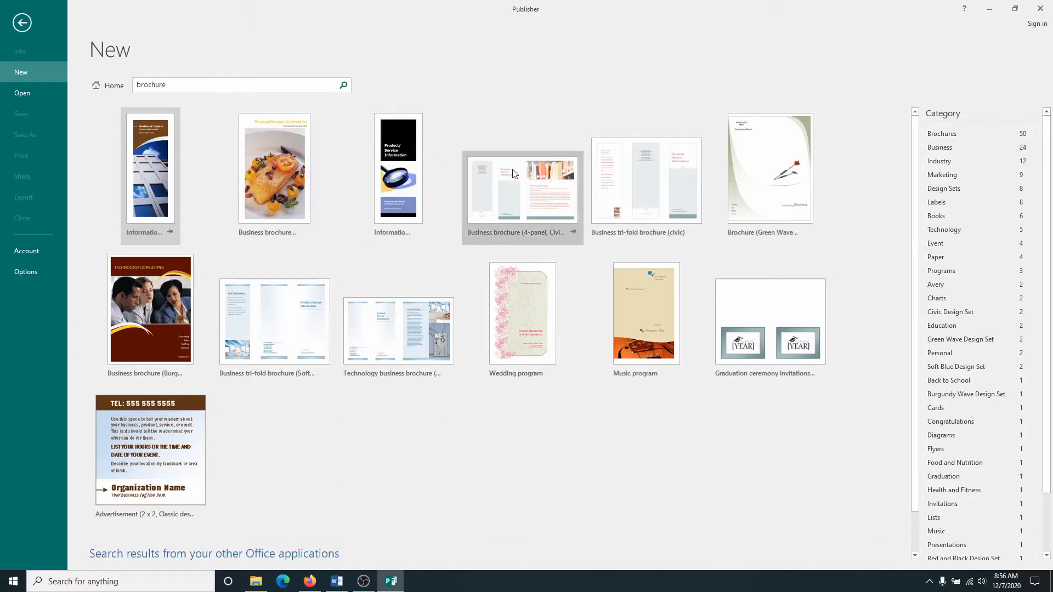
click(652, 188)
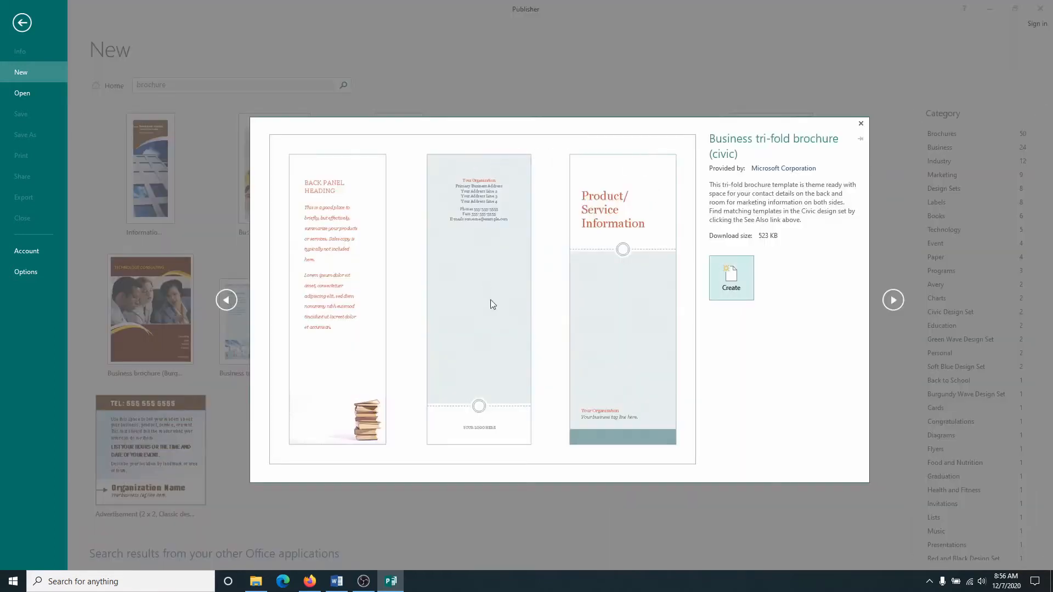
click(728, 288)
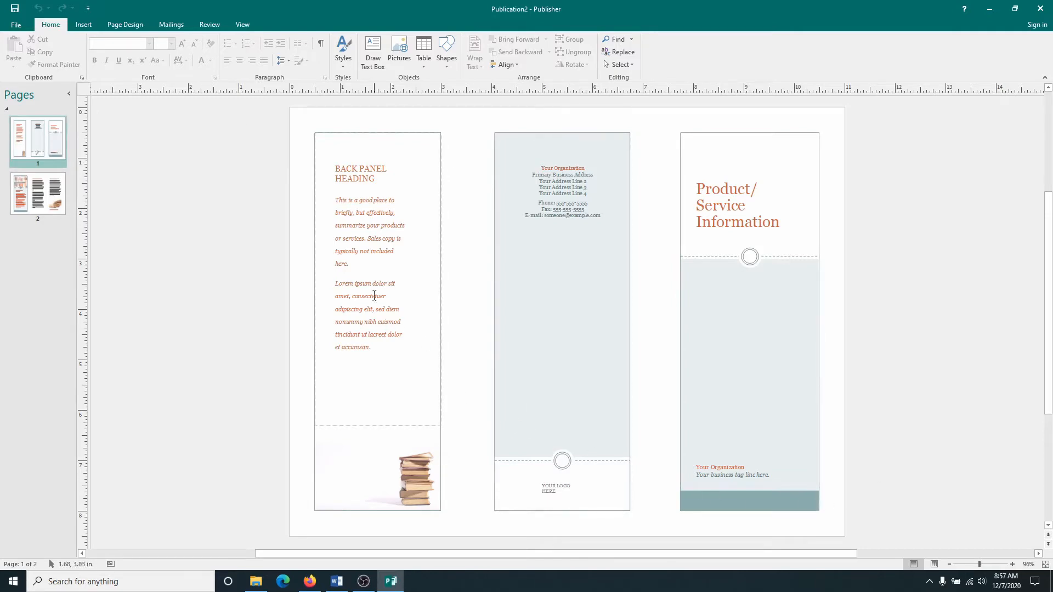
Step: On page 1, remove the front panel's outline and replace the "Product/Service Information" title with "How To Make a Good Cup of Coffee"
click(45, 190)
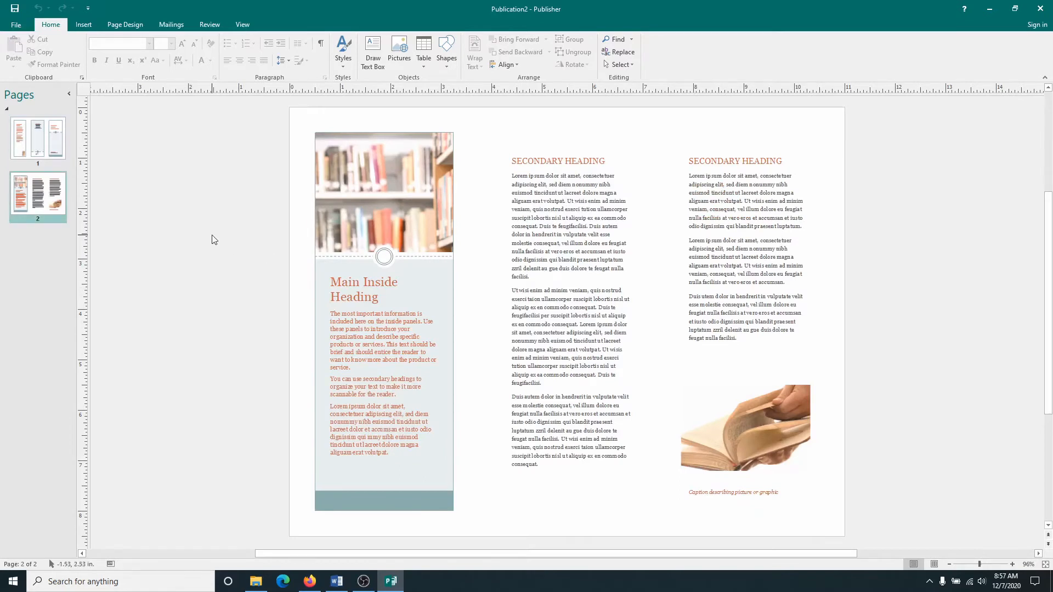
click(47, 140)
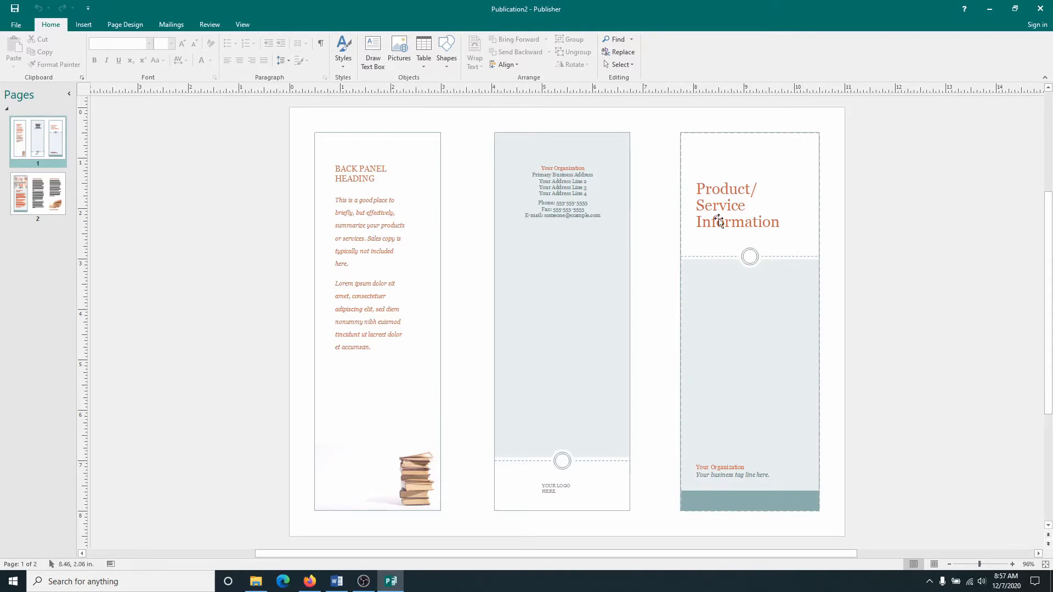
click(762, 225)
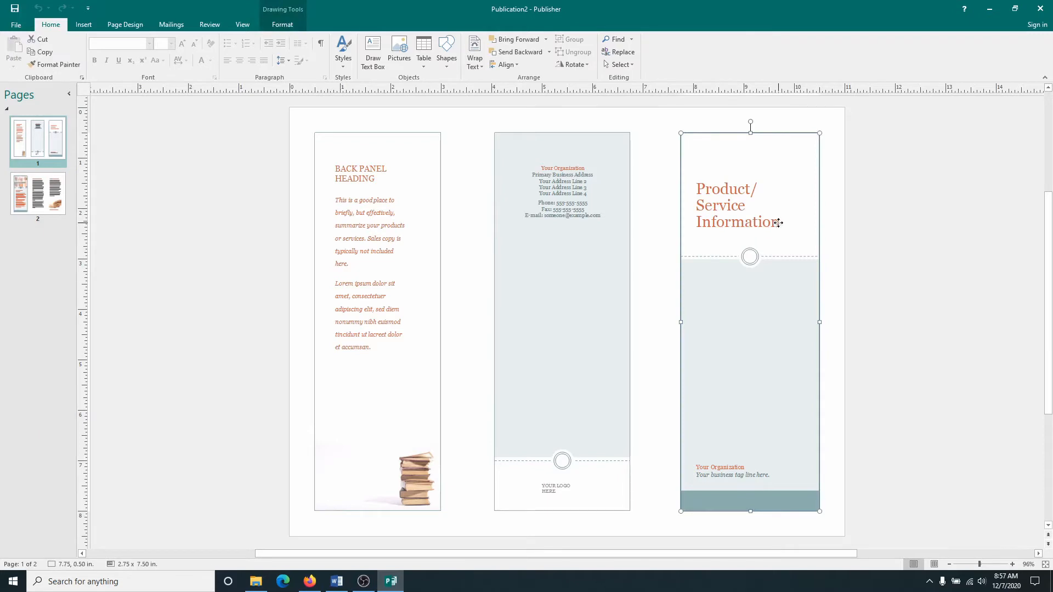
double_click(774, 223)
click(735, 208)
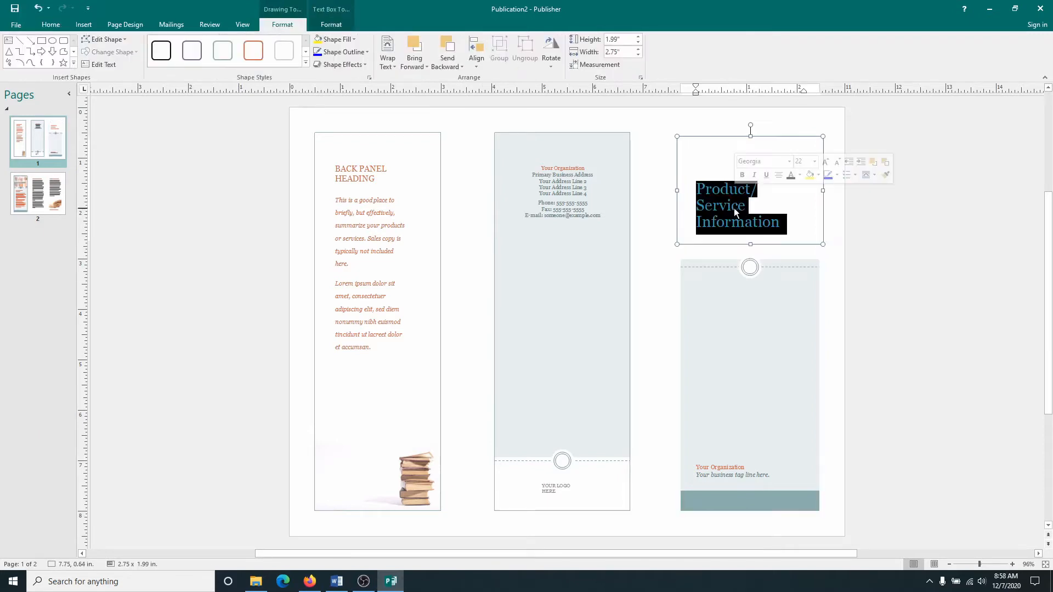
text(How)
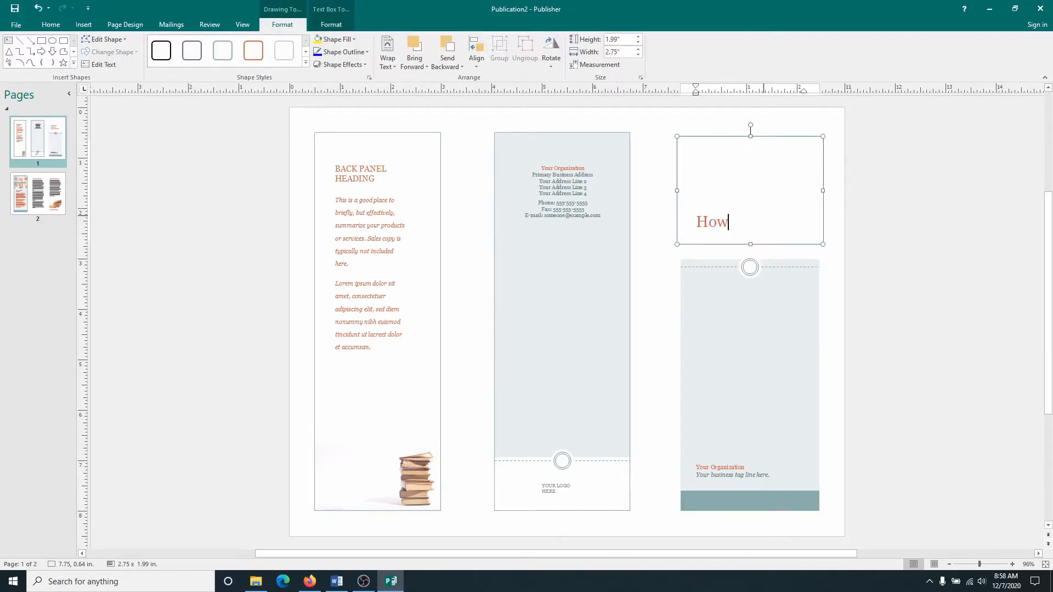
text( To Make A)
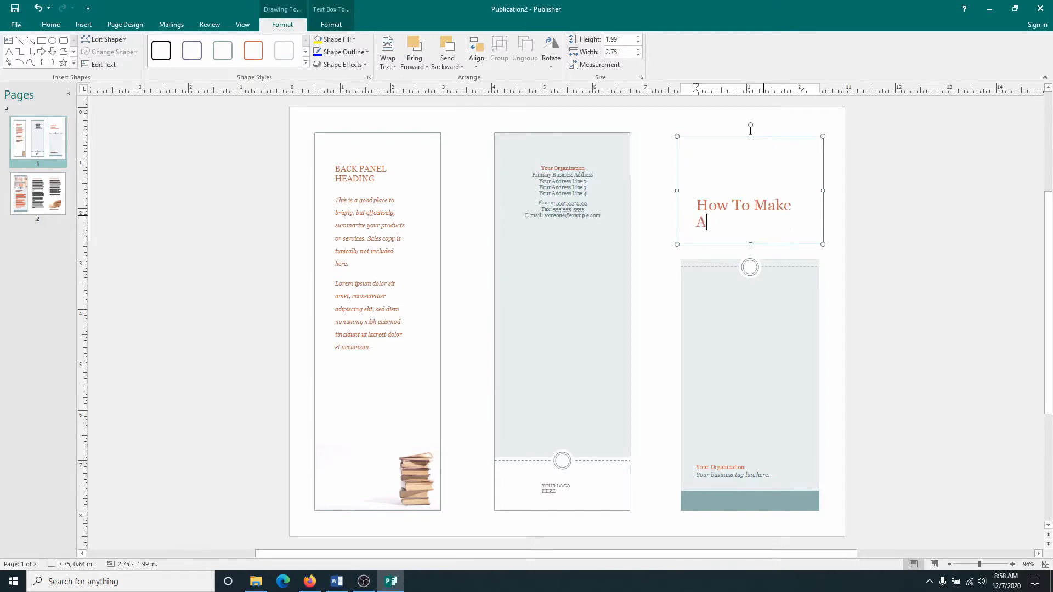
text( Good Cup of Coffee)
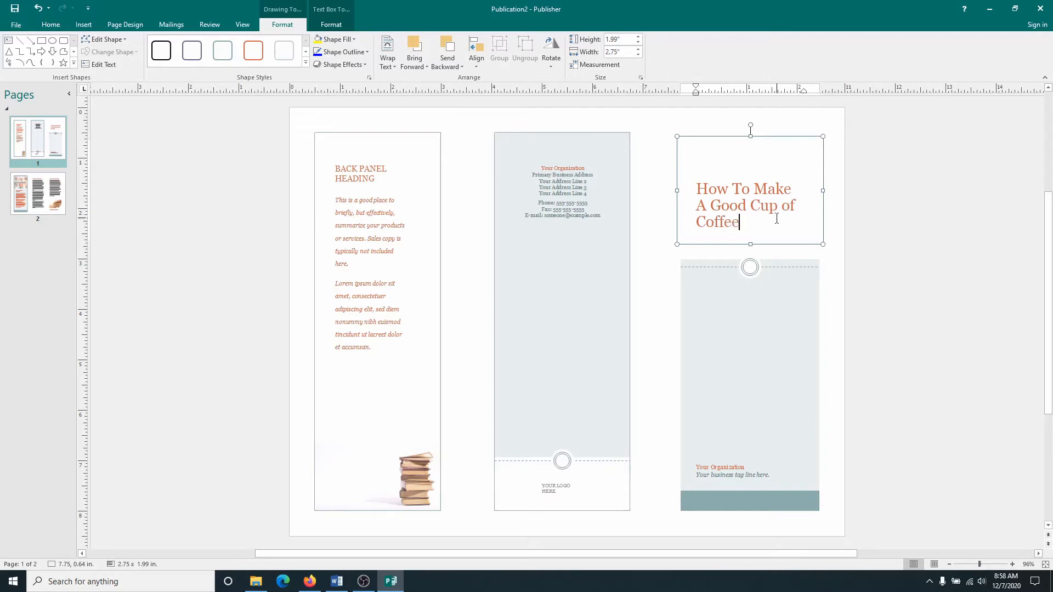
key(Up)
key(BackSpace)
text(a)
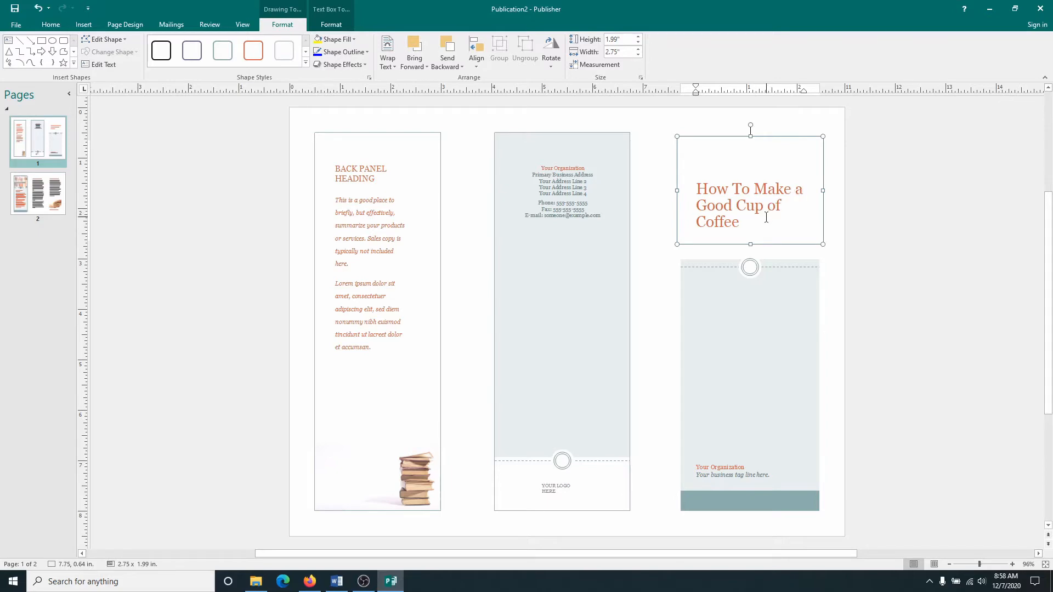
Step: Replace the dashed circle divider below the title with a text box about 2.80 x 0.47 in reading "APLD Computer Class on Publisher"
click(752, 269)
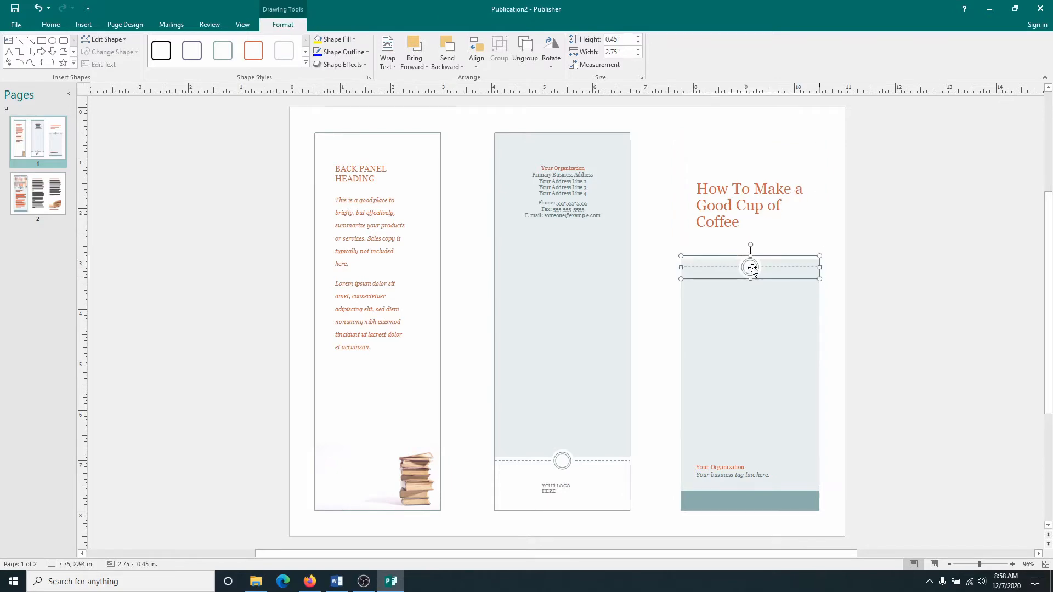
click(373, 49)
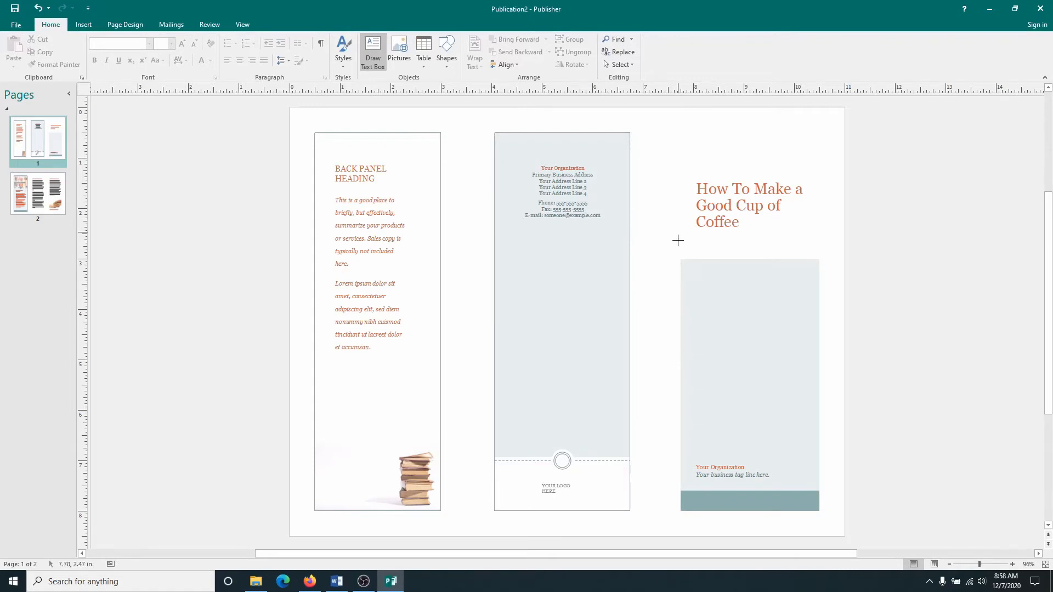
mouse_move(678, 232)
mouse_down()
mouse_move(701, 257)
mouse_move(819, 255)
mouse_up()
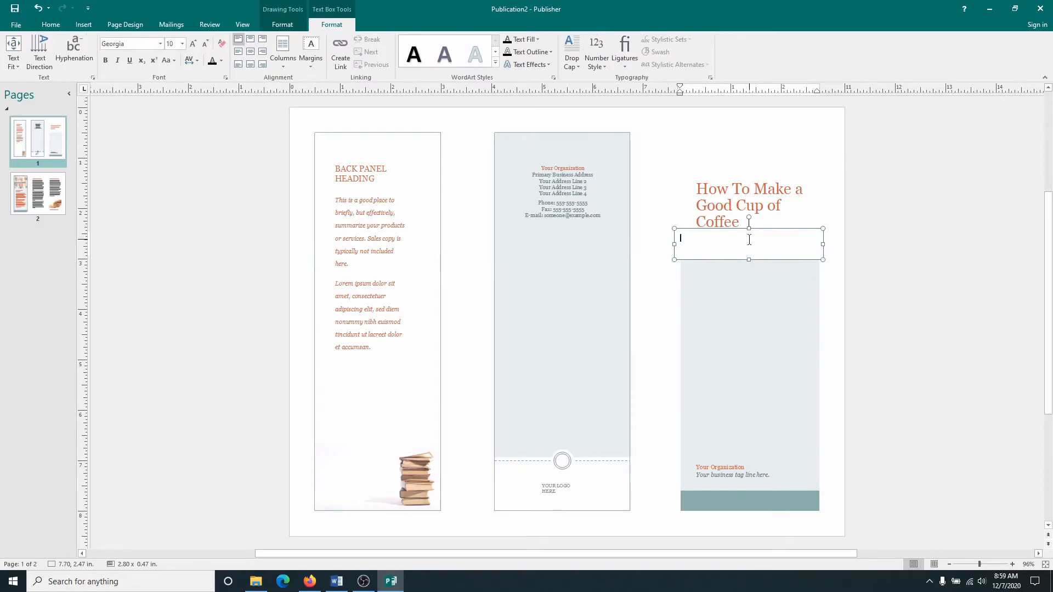
text(APLD Computer Class on)
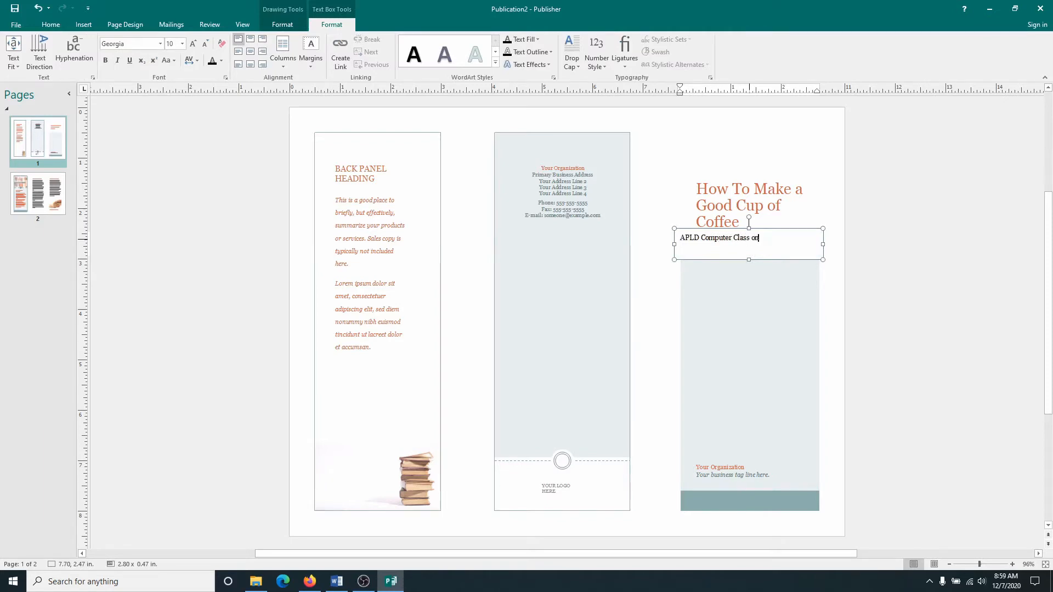
text( Publisher)
Step: Delete the front panel's organization and tag line text, its light background rectangle and the teal bar at its base
click(719, 455)
key(Delete)
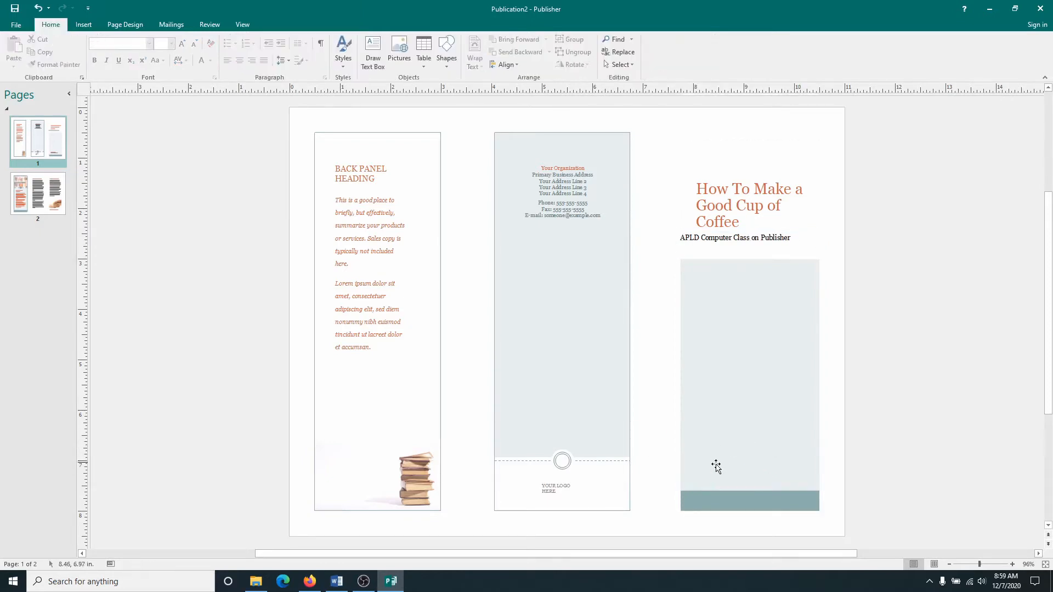
click(712, 324)
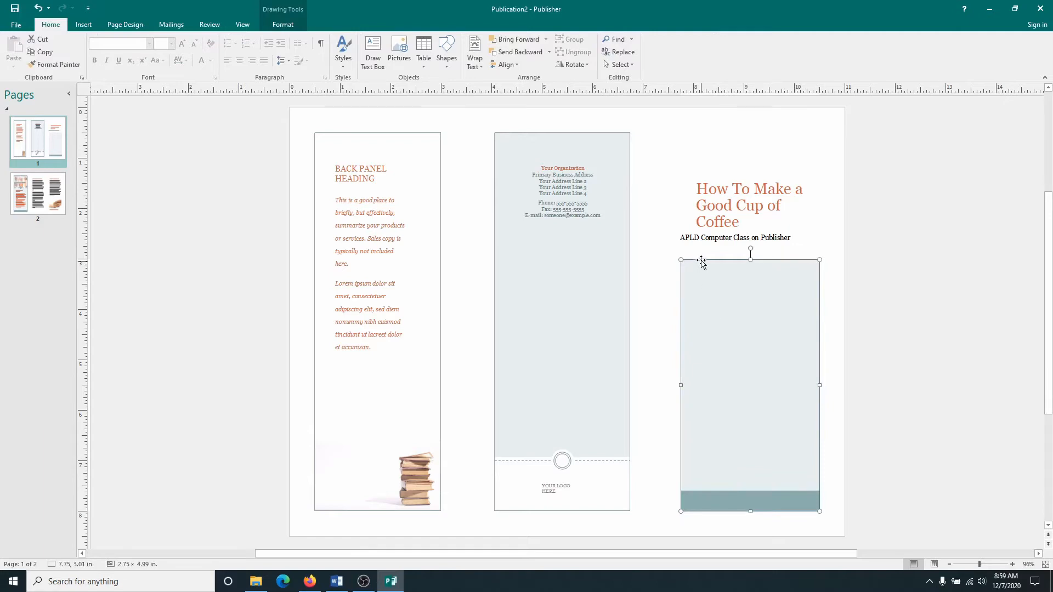
key(Delete)
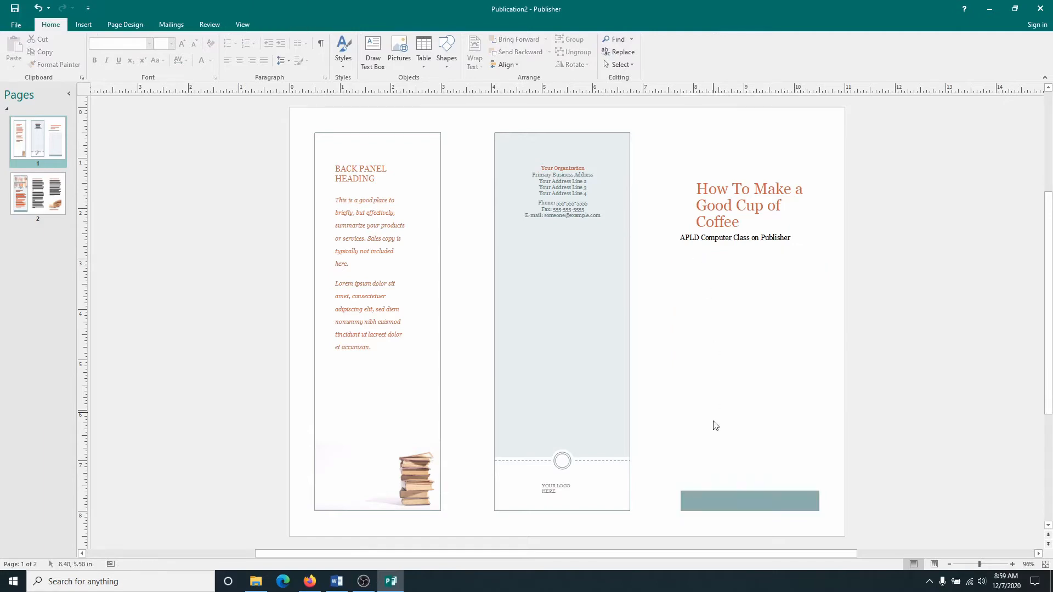
click(717, 492)
key(Delete)
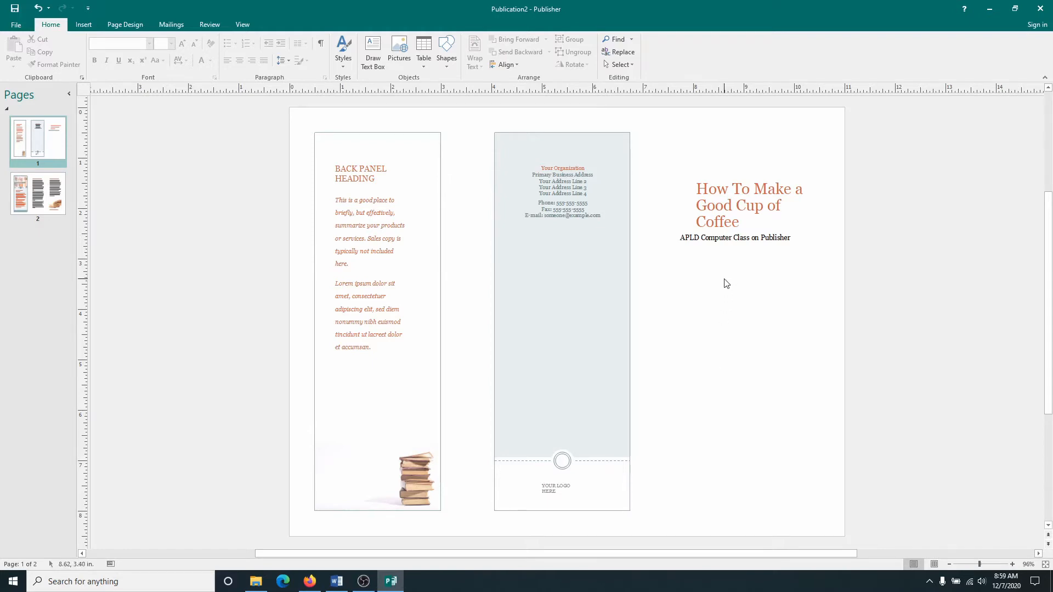
Step: Insert the Coffee Cup picture from the Publisher Brochures folder inside Publisher Intermediate-Brochures
click(82, 24)
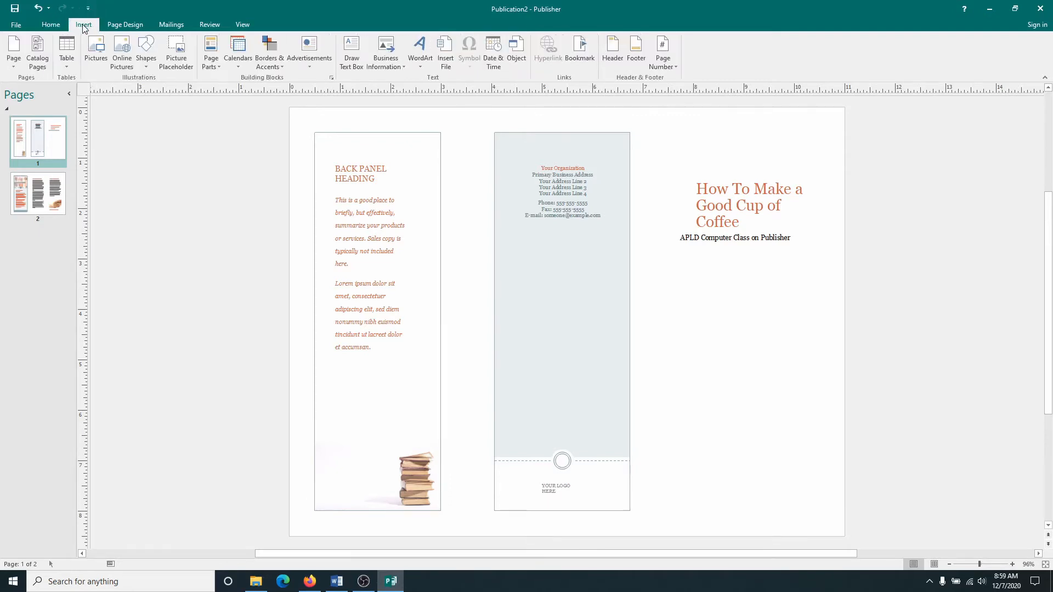
click(97, 53)
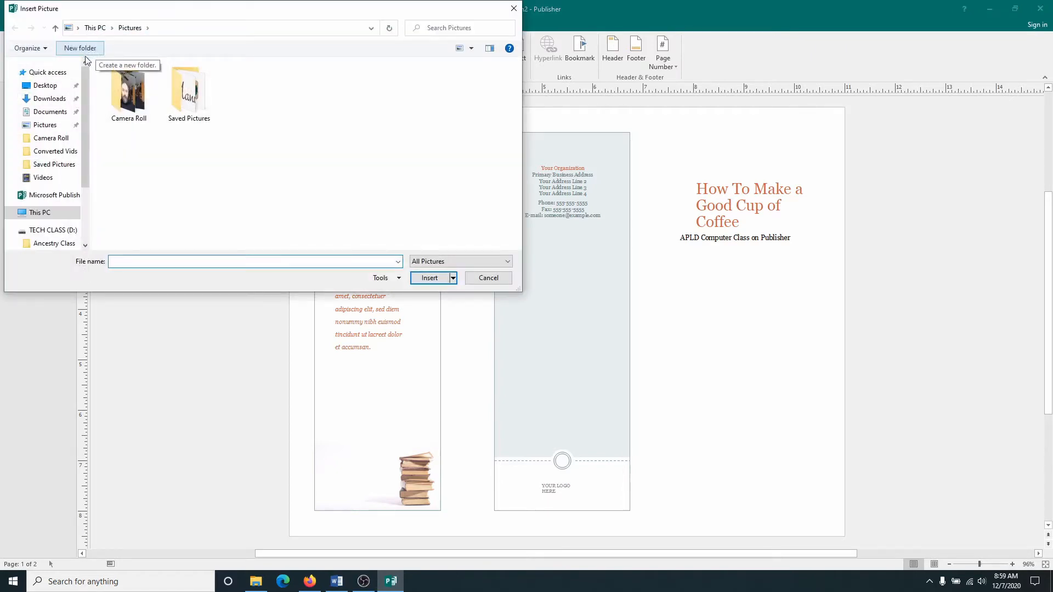
drag(87, 169, 85, 209)
click(55, 209)
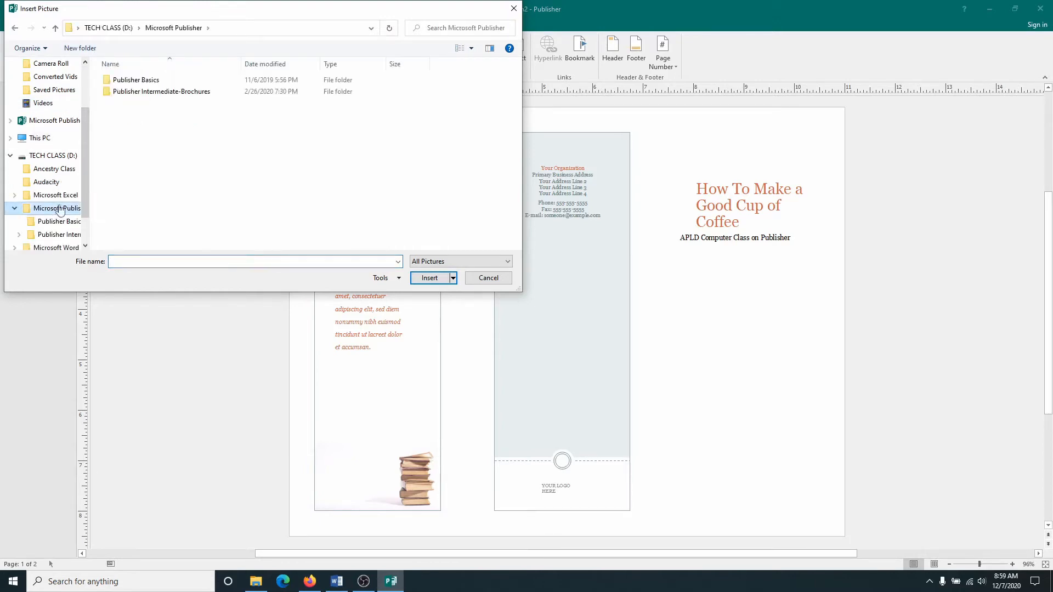
double_click(111, 93)
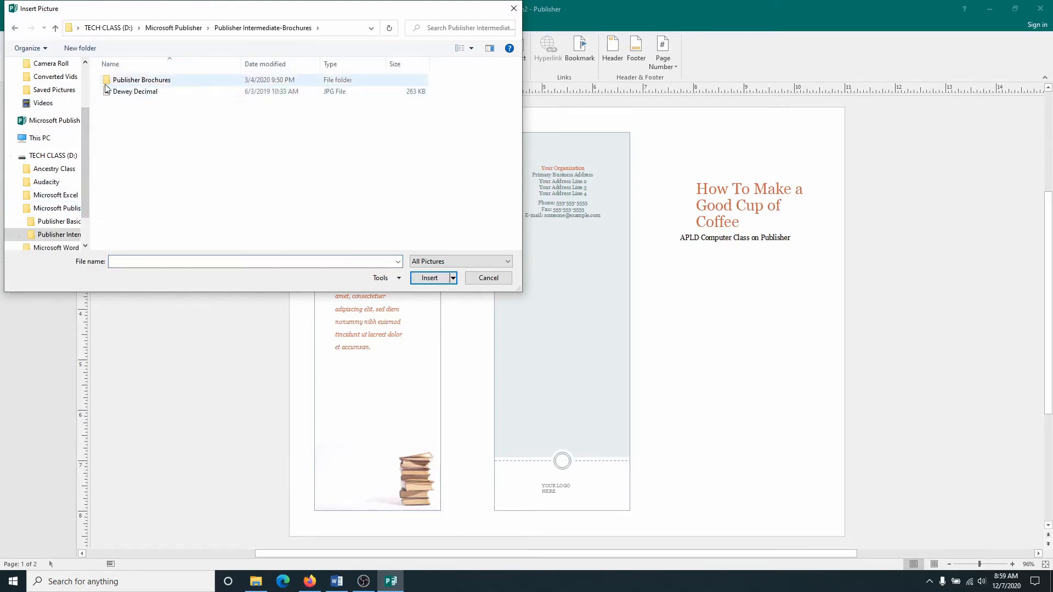
click(108, 81)
double_click(108, 82)
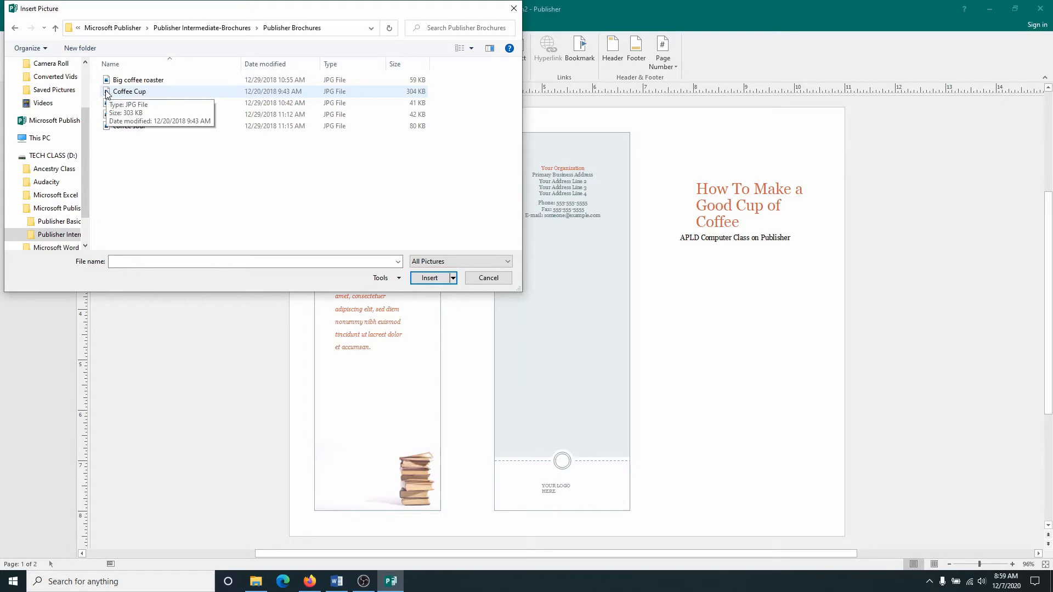
double_click(108, 92)
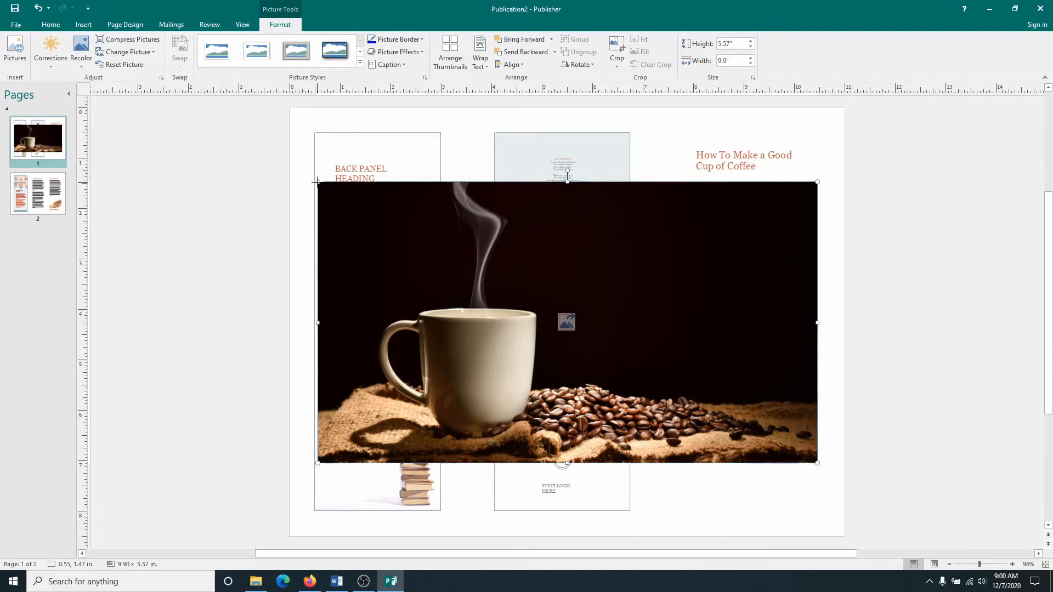
Step: Shrink the coffee cup picture to about 3.2 x 1.8 in and center it just below the front panel's subtitle
drag(318, 182, 529, 322)
drag(584, 335, 656, 388)
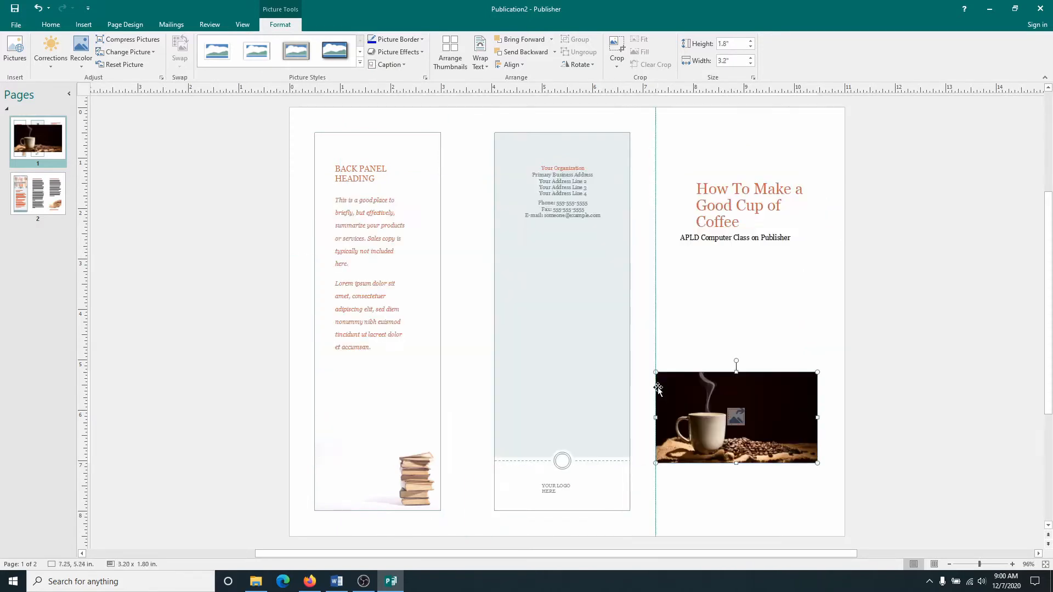
drag(756, 408, 756, 407)
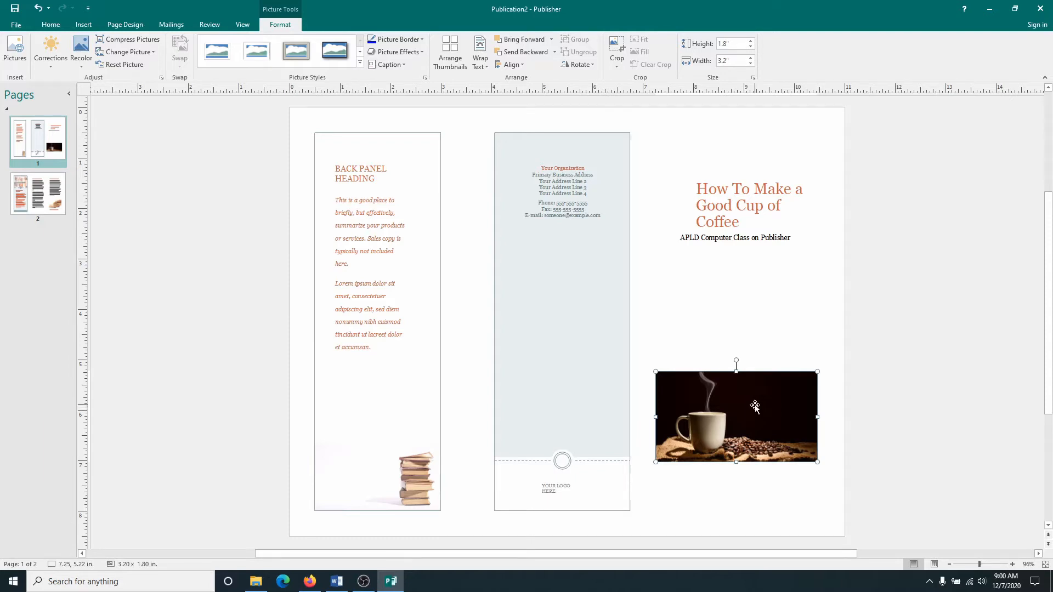
drag(755, 406, 768, 299)
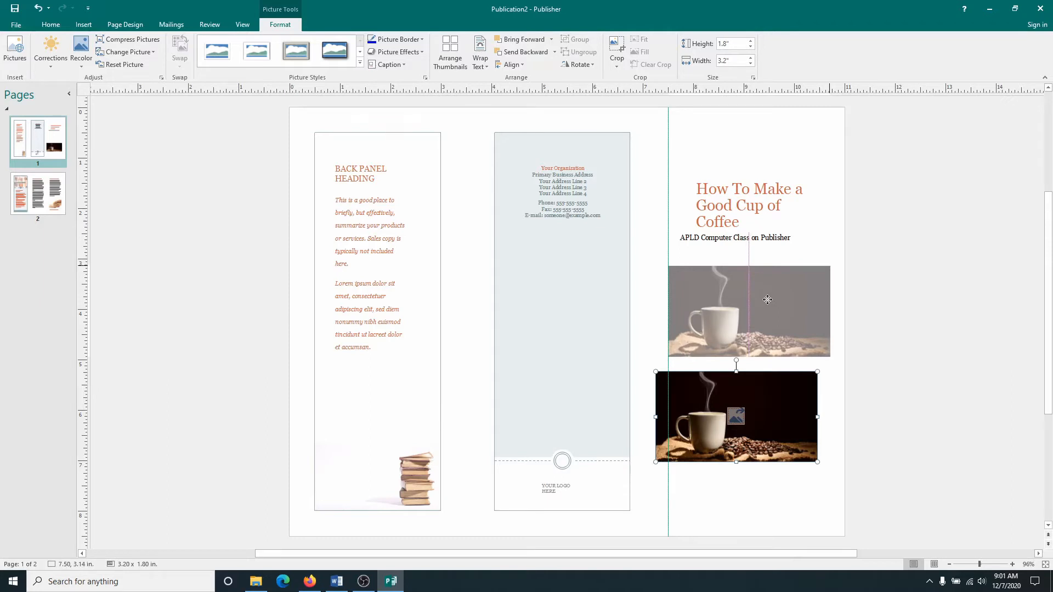
drag(768, 300, 769, 290)
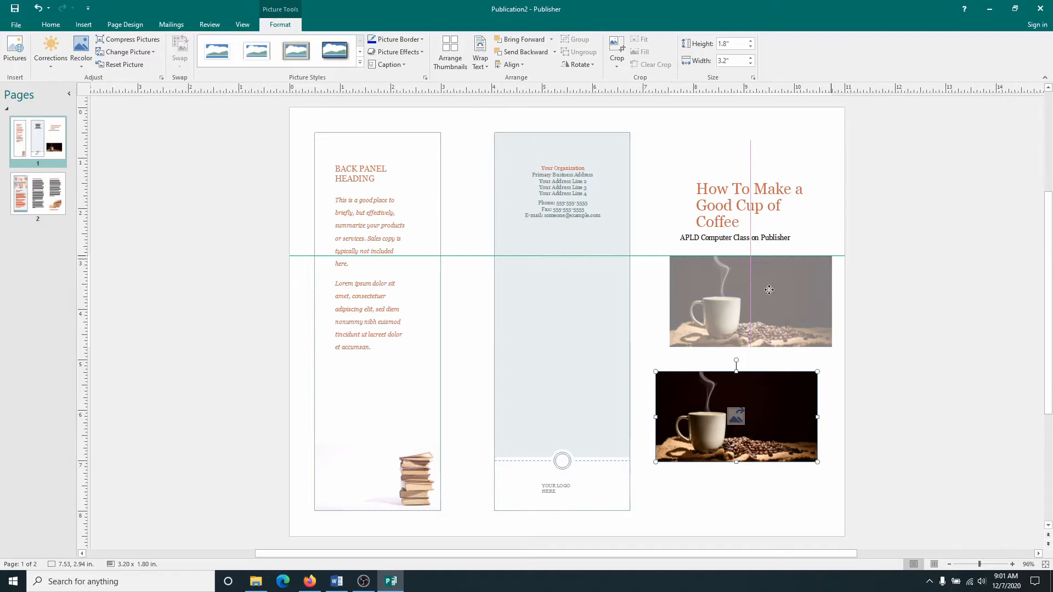
drag(769, 290, 769, 289)
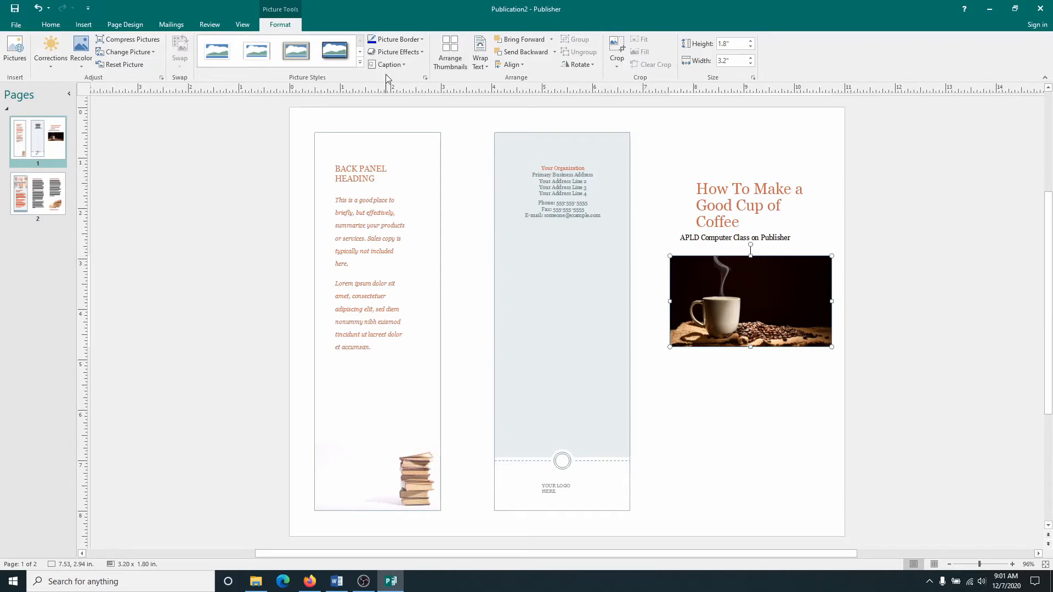
Step: Draw a text box about 3.24 x 1.04 in just below the coffee cup picture
click(79, 25)
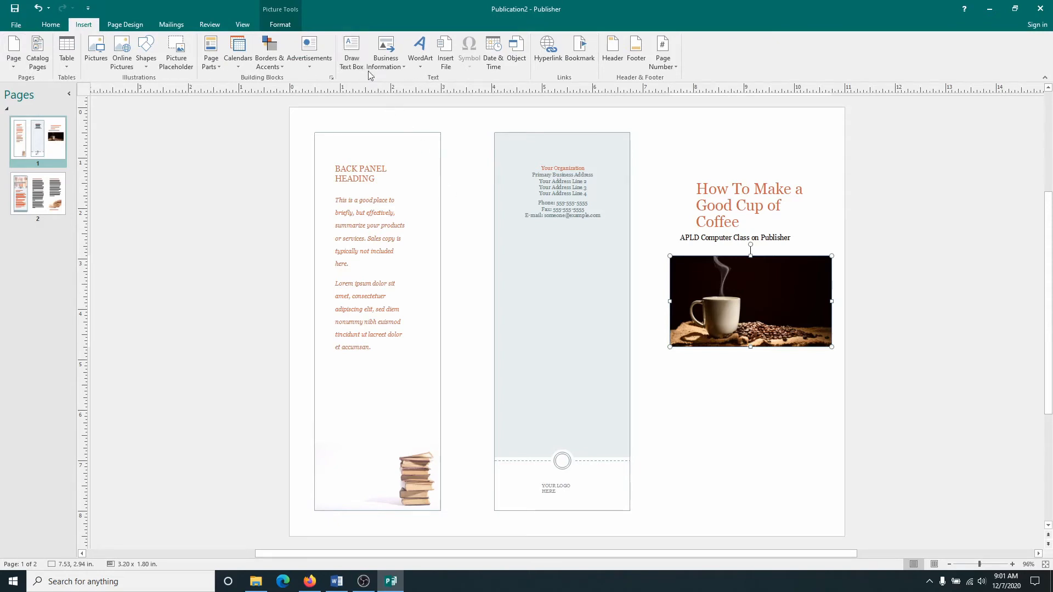
click(353, 50)
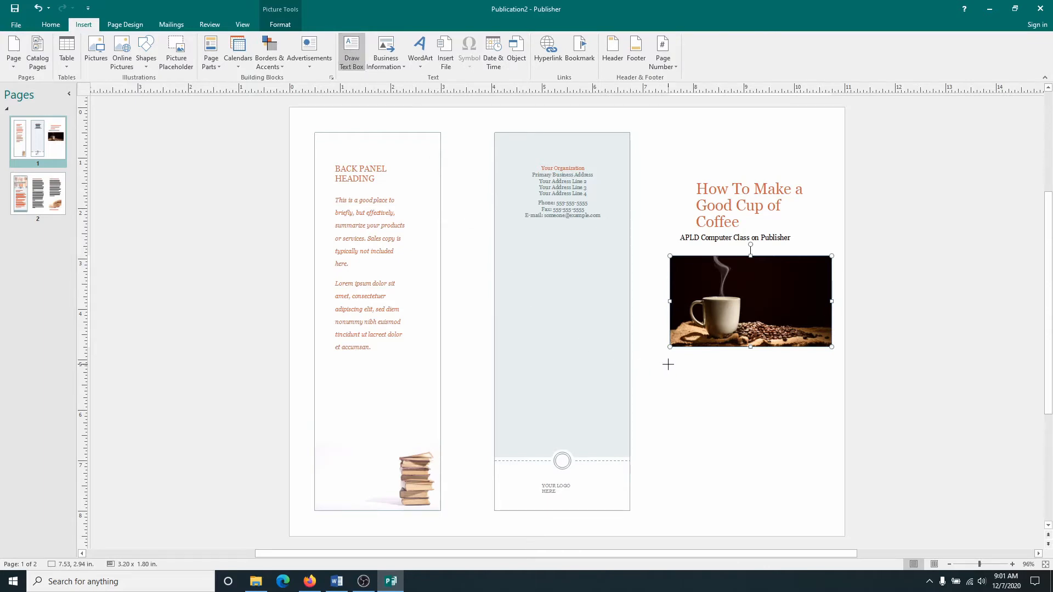
mouse_move(668, 365)
mouse_down()
mouse_move(710, 400)
mouse_move(790, 400)
mouse_move(829, 416)
mouse_up()
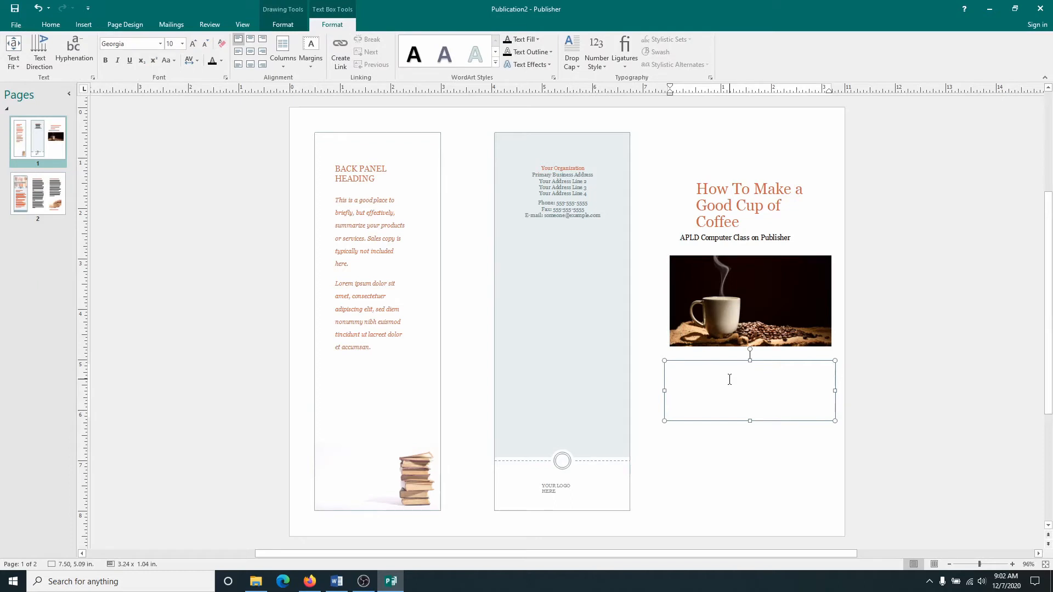
Step: Enter "The Key To Daily Awareness" in the text box below the coffee cup picture, with a second line crediting the instructor by name
text(The Key To Daily Awareness)
text(Taught By Instr)
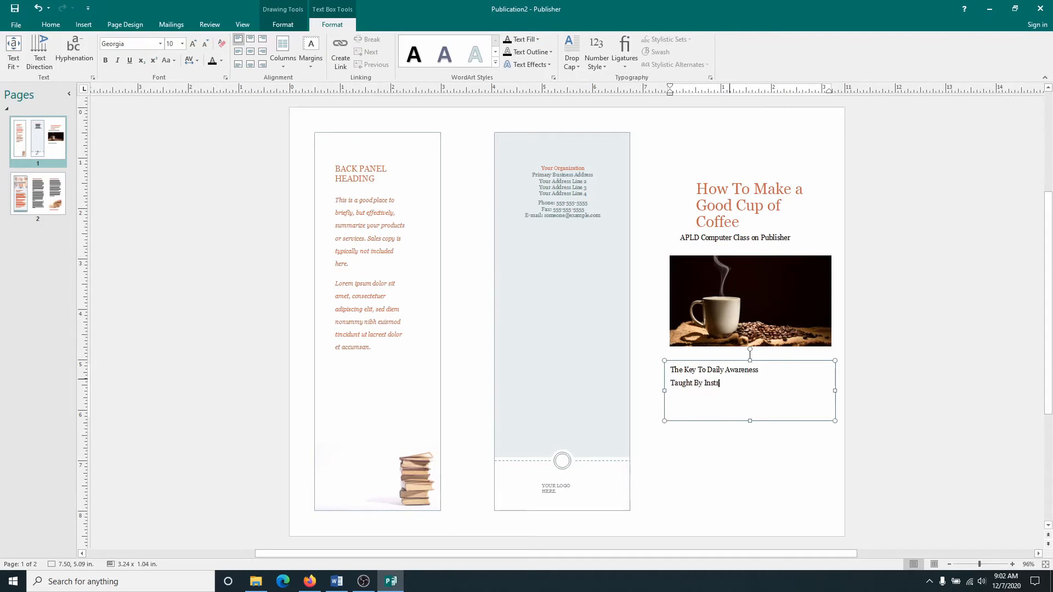
text(uctor Williams)
Step: Center both lines horizontally and vertically within the text box below the coffee cup picture
click(251, 52)
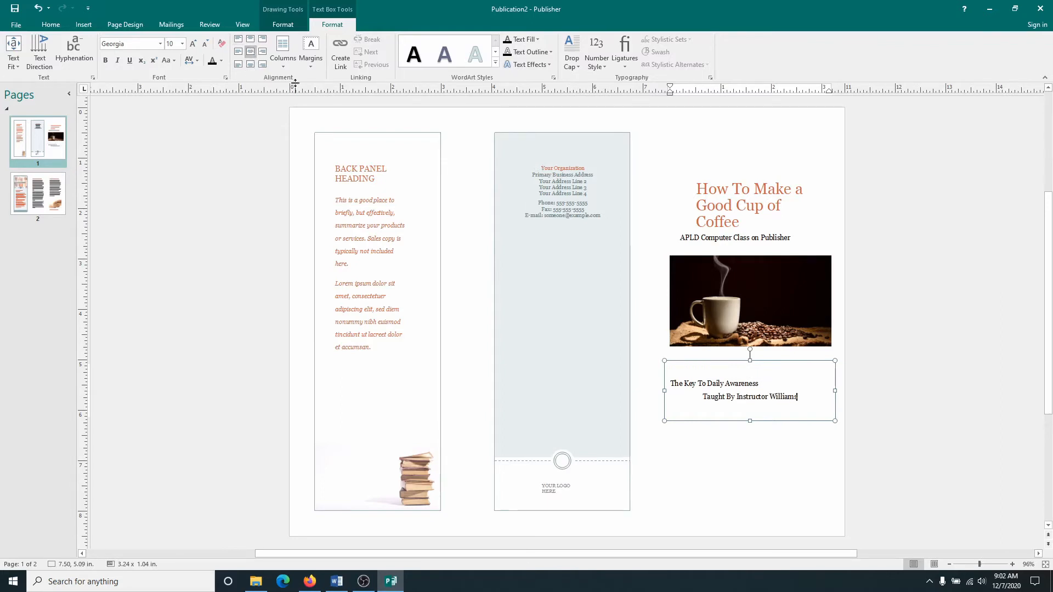
click(51, 25)
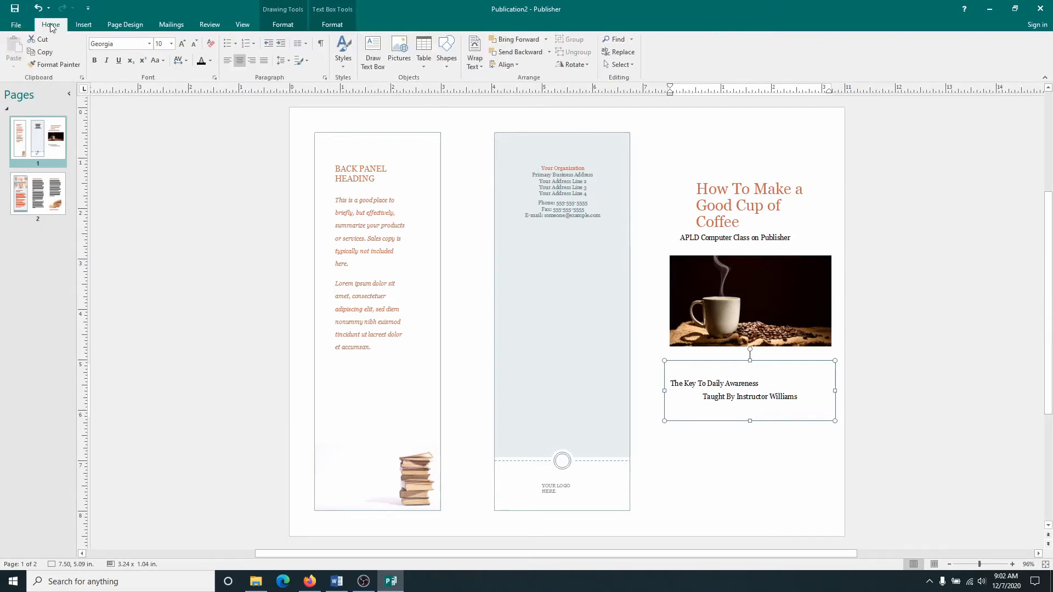
click(227, 61)
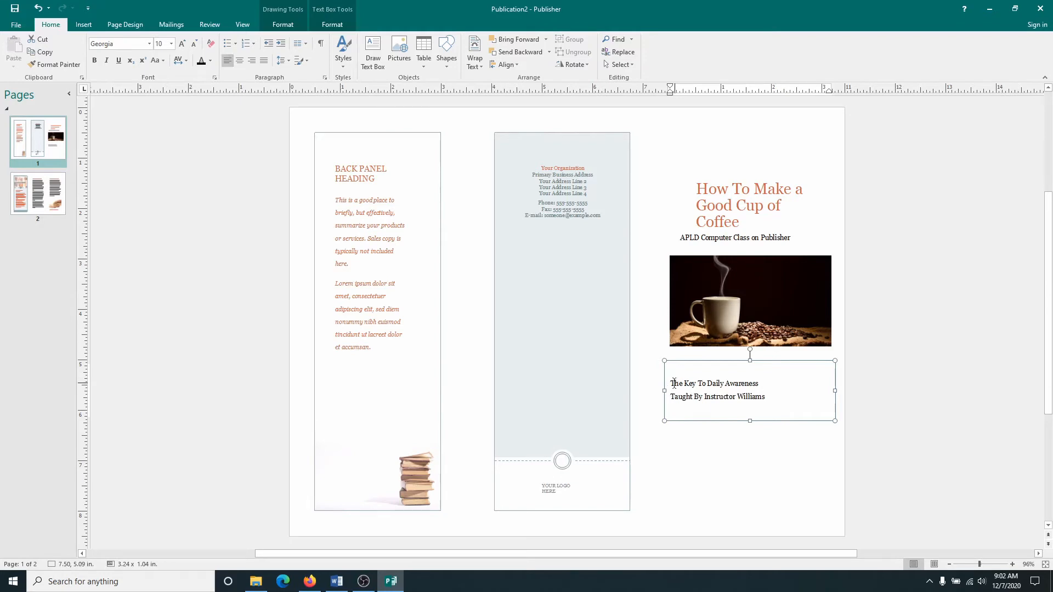
drag(673, 384, 752, 406)
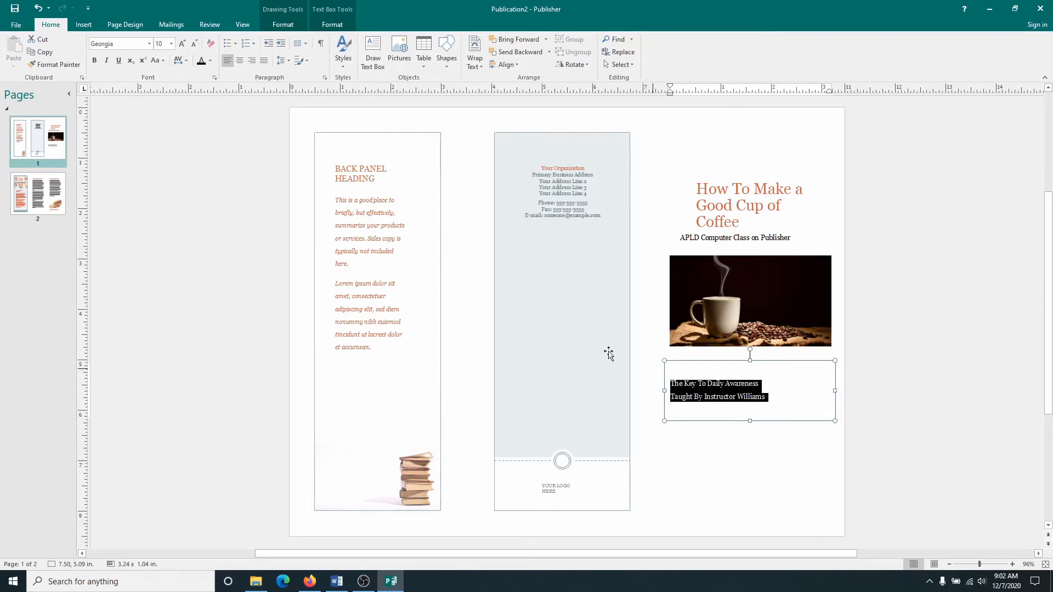
click(240, 60)
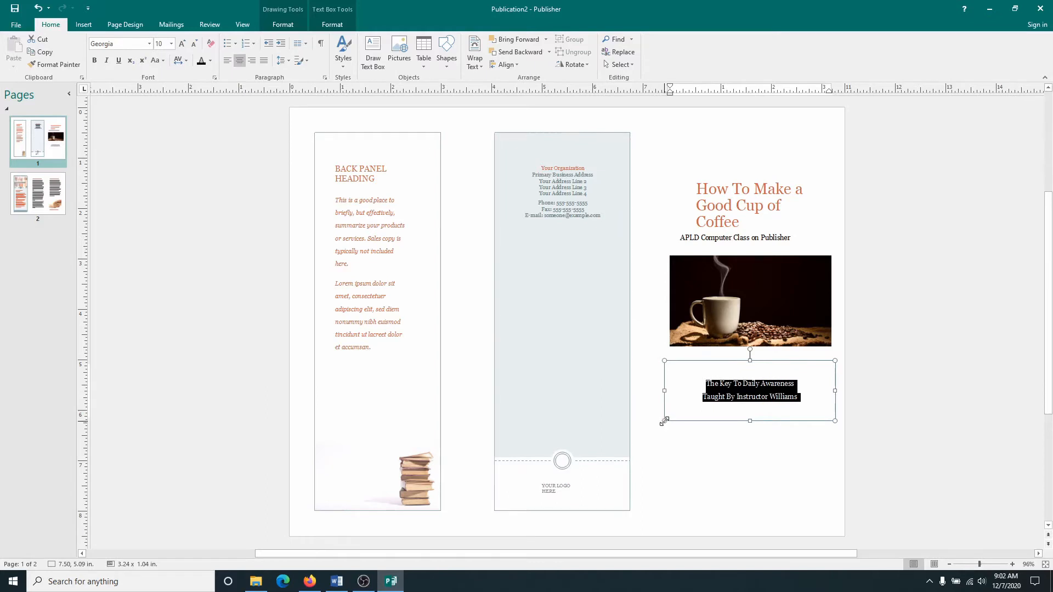
Step: Shrink the text box below the coffee cup picture to about 3.20 x 0.62 in
drag(665, 421, 666, 410)
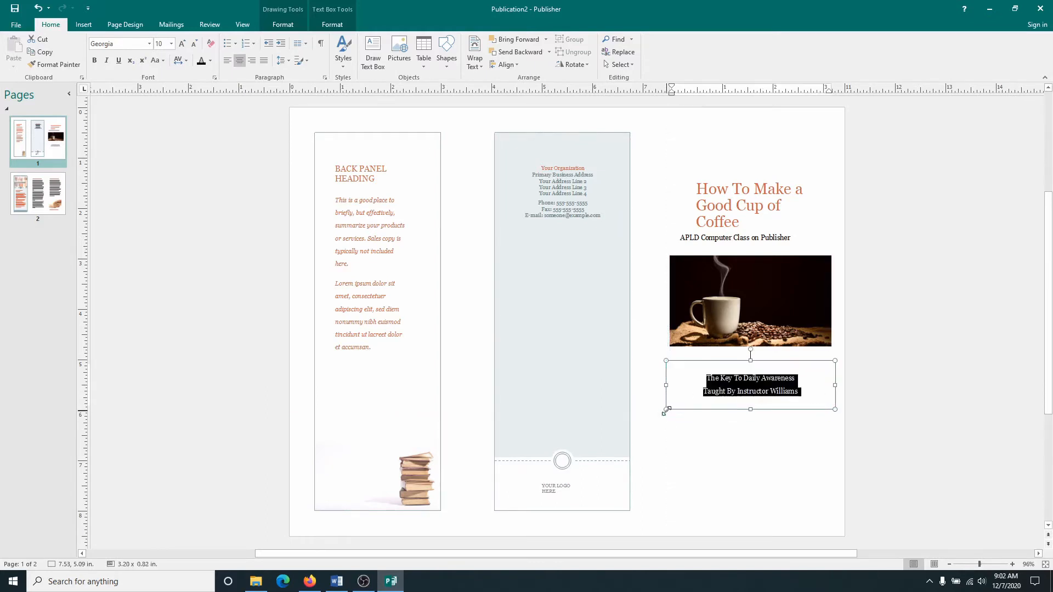
drag(752, 412, 750, 406)
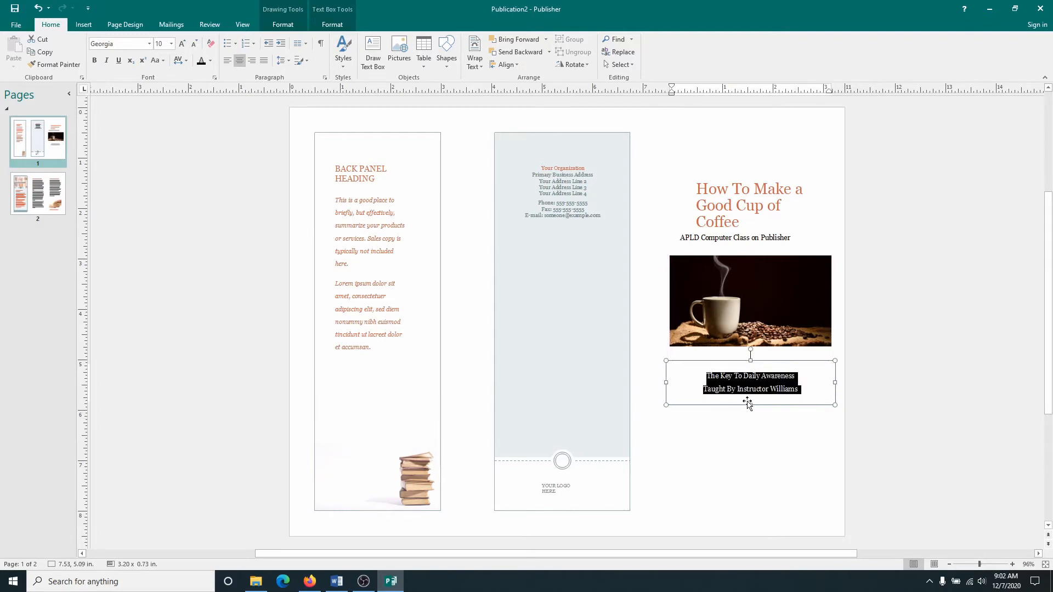
drag(751, 406, 750, 402)
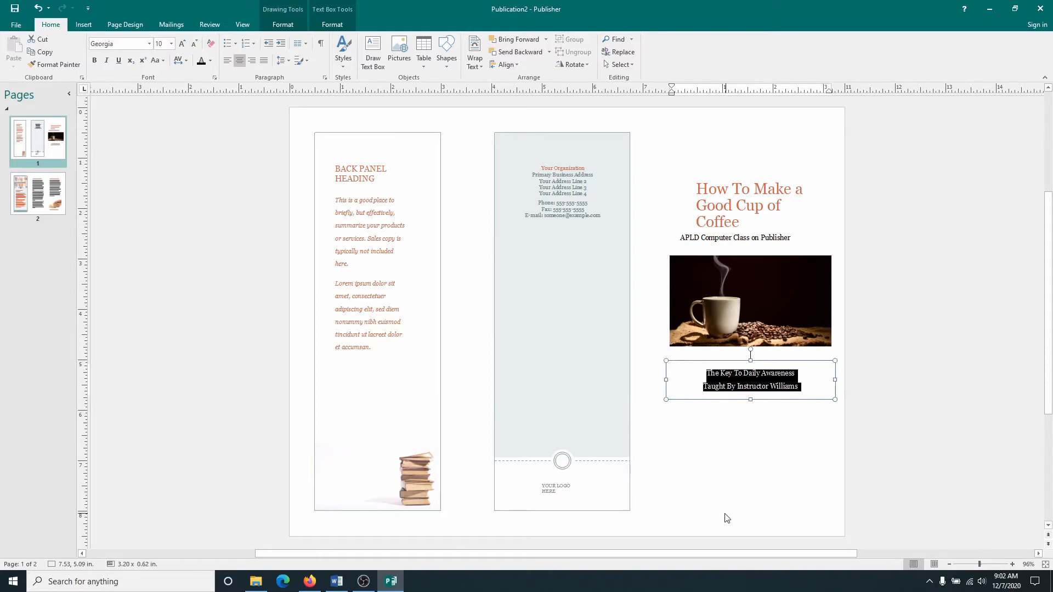
click(714, 497)
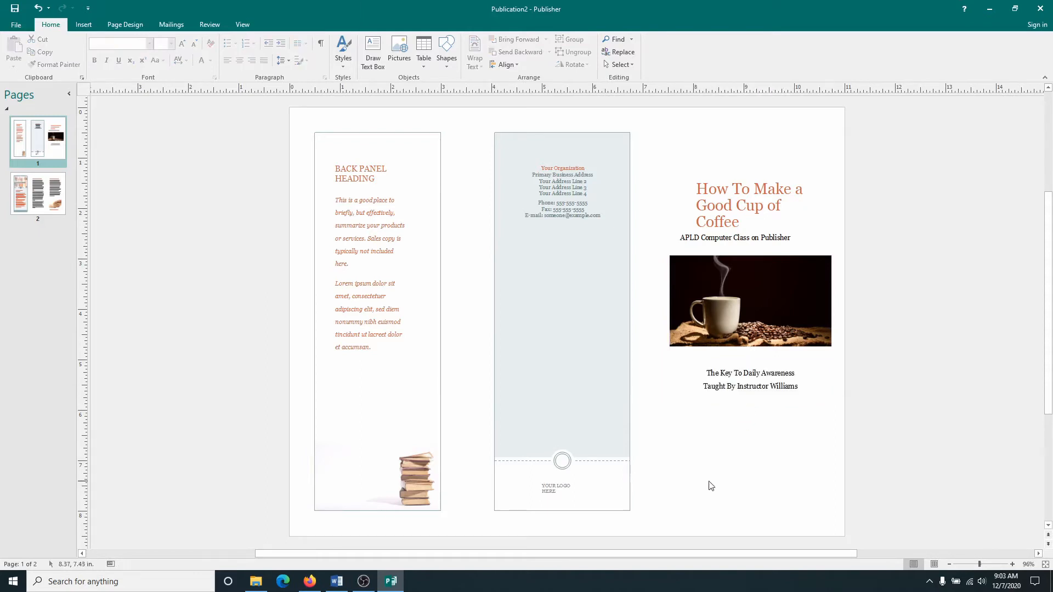
Step: Draw a text box about 3.12 x 0.79 in near the base of the front panel and enter the two-line address
click(362, 49)
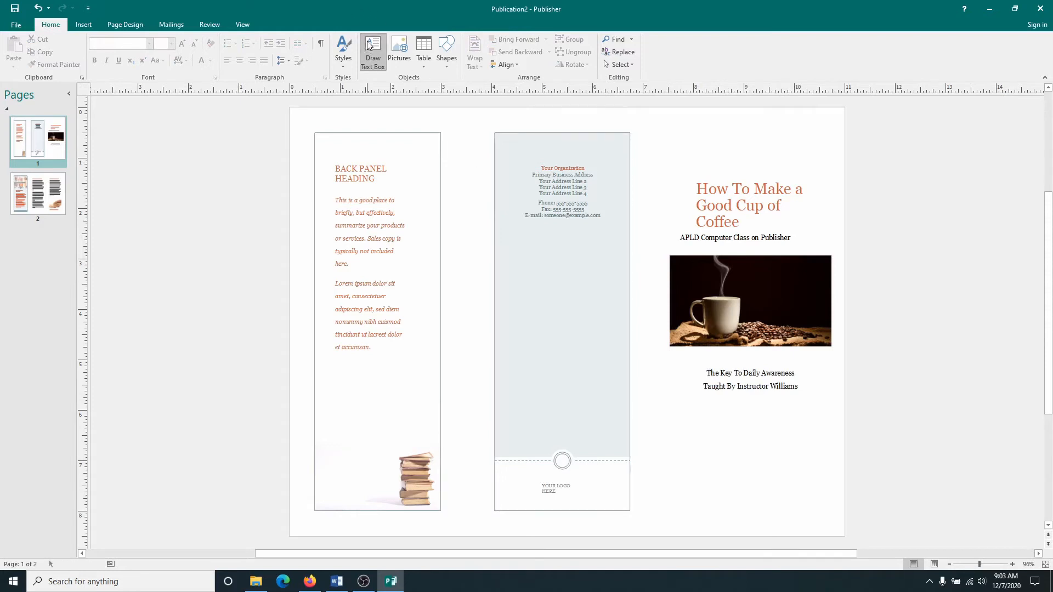
mouse_move(674, 469)
mouse_down()
mouse_move(811, 492)
mouse_move(833, 510)
mouse_up()
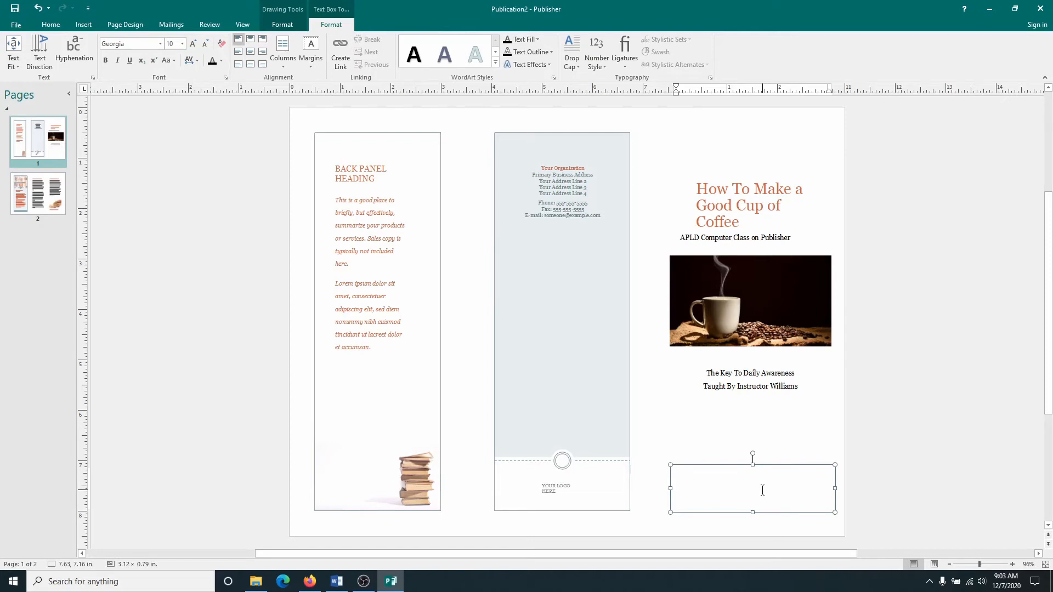
text(757 Main Street )
text(Ant)
text(ioch, Il)
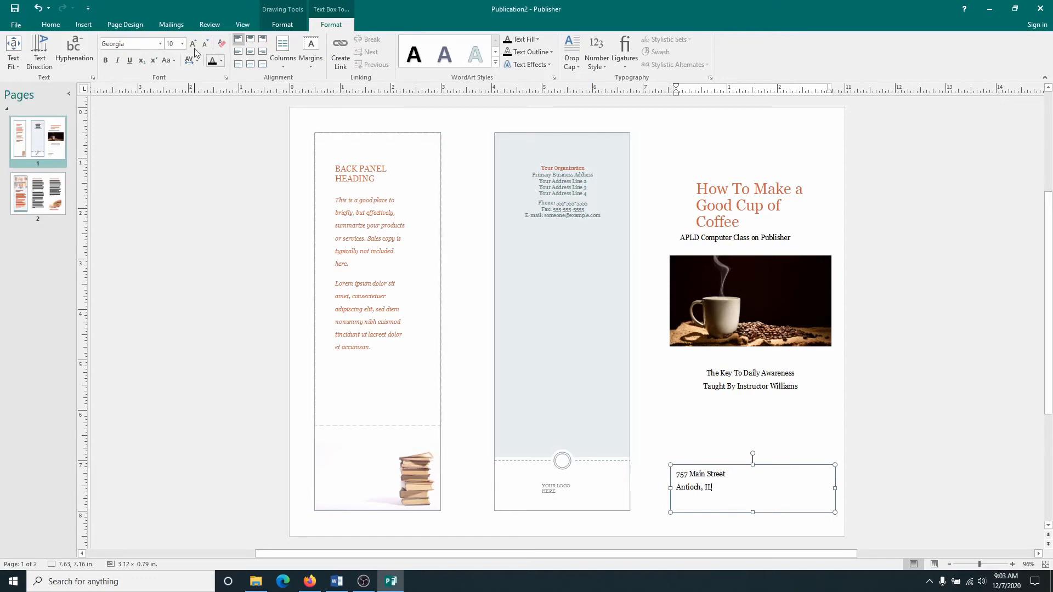
Step: Center both address lines horizontally and vertically in their text box and slightly reduce the box's height
click(251, 52)
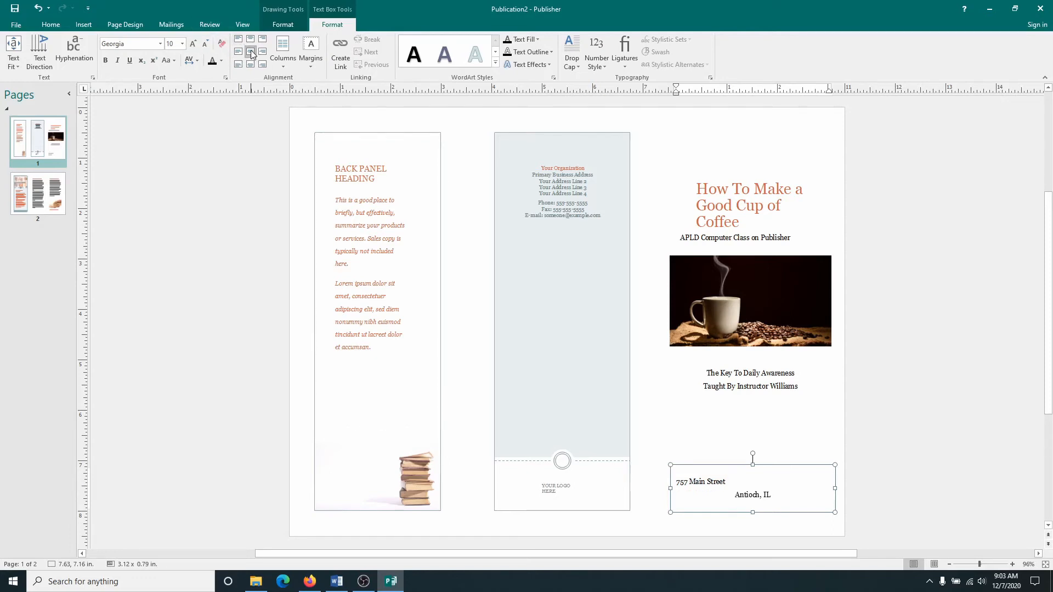
click(741, 479)
click(250, 51)
click(51, 25)
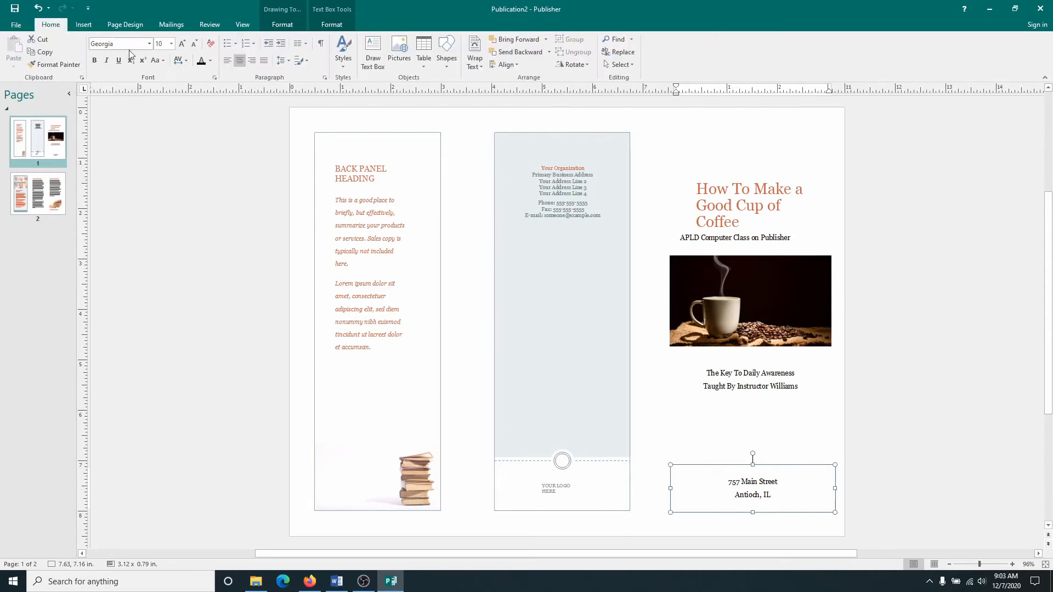
click(241, 61)
click(242, 62)
drag(753, 512, 753, 506)
click(726, 428)
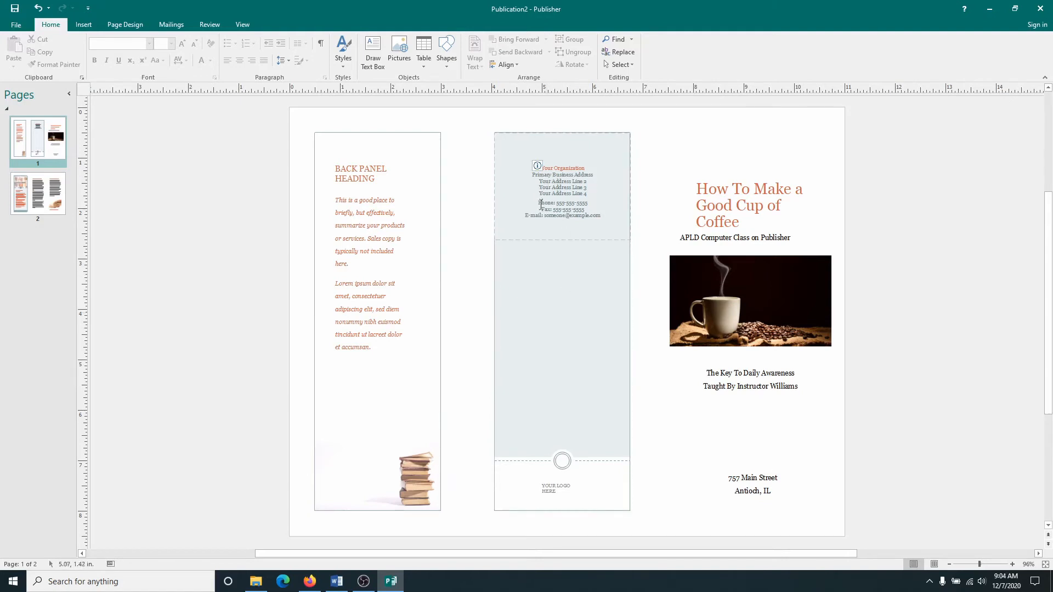
Step: Delete the middle panel's organization contact text, dashed line, circle ornament and logo placeholder
click(546, 242)
key(Delete)
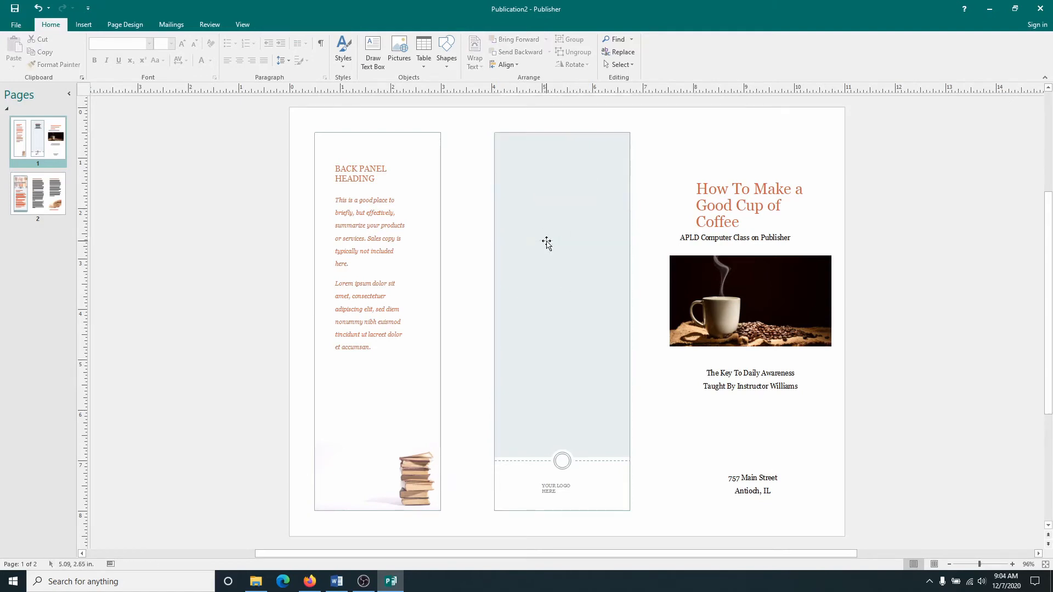
click(544, 462)
key(Delete)
click(559, 462)
key(Delete)
click(556, 487)
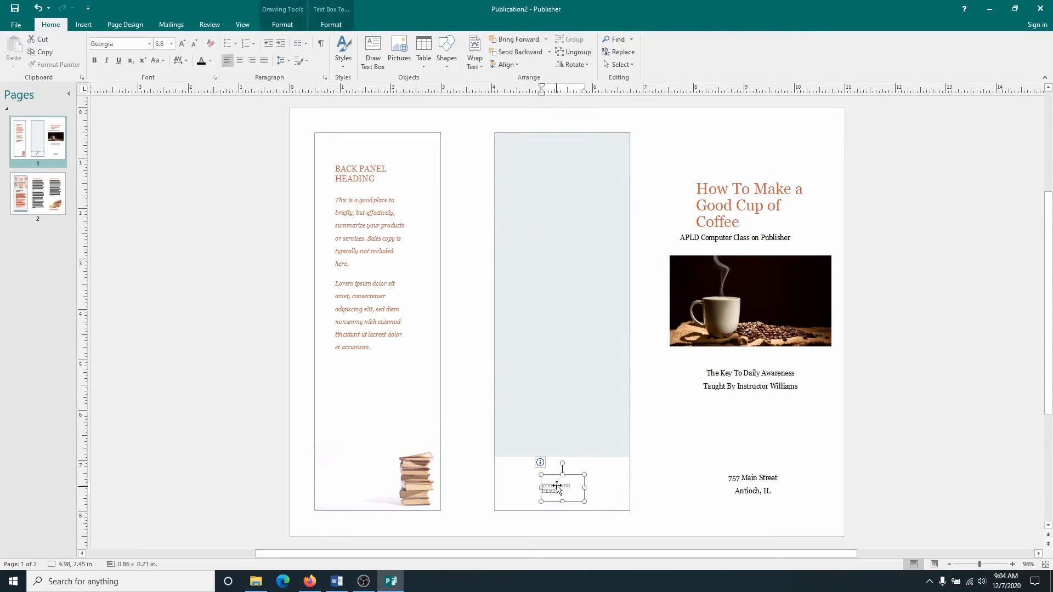
key(Delete)
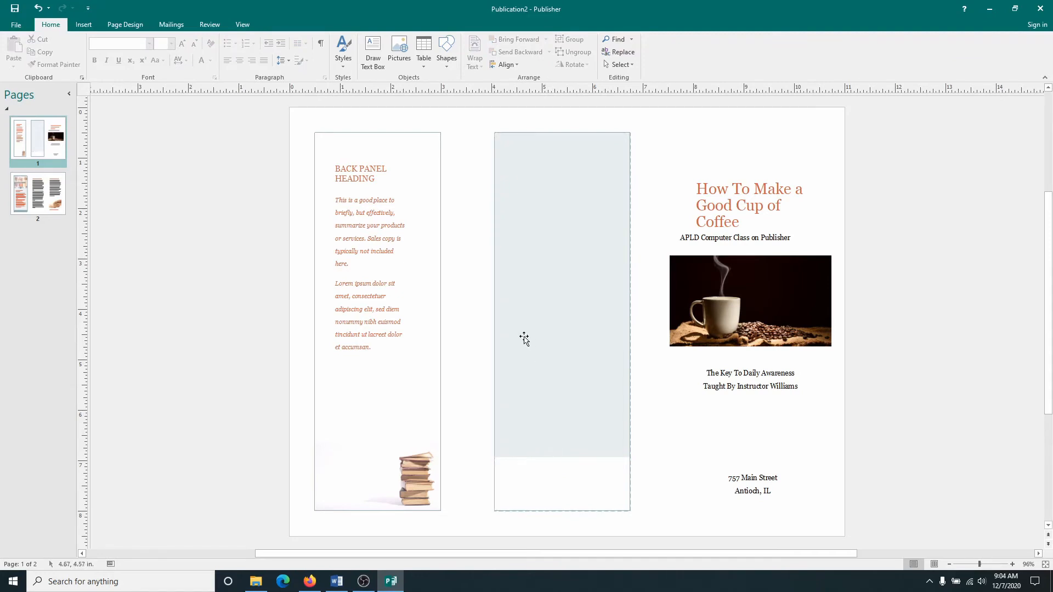
Step: Widen the middle panel's outline frame on both sides to about 3.37 x 7.50 in
click(493, 324)
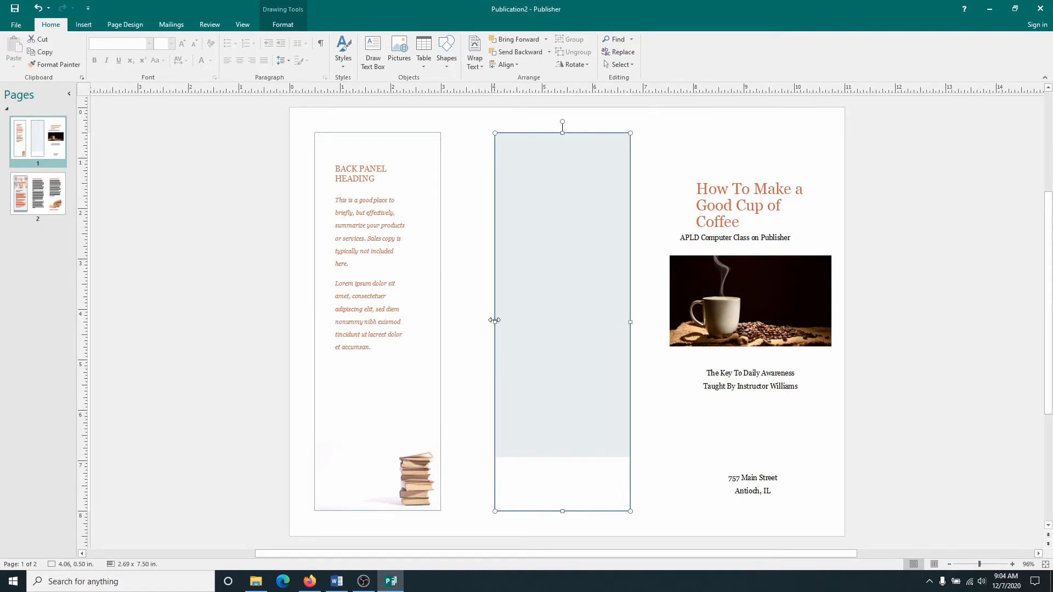
drag(495, 322, 476, 322)
drag(633, 323, 646, 325)
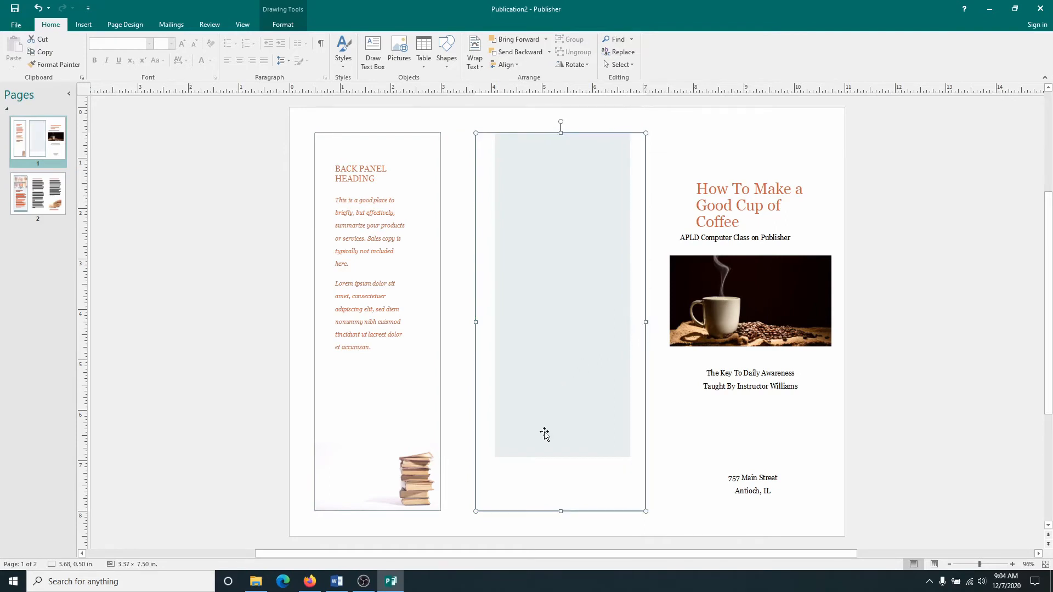
Step: Send the middle panel's outline frame to the back and delete the light blue-gray rectangle inside it
click(550, 51)
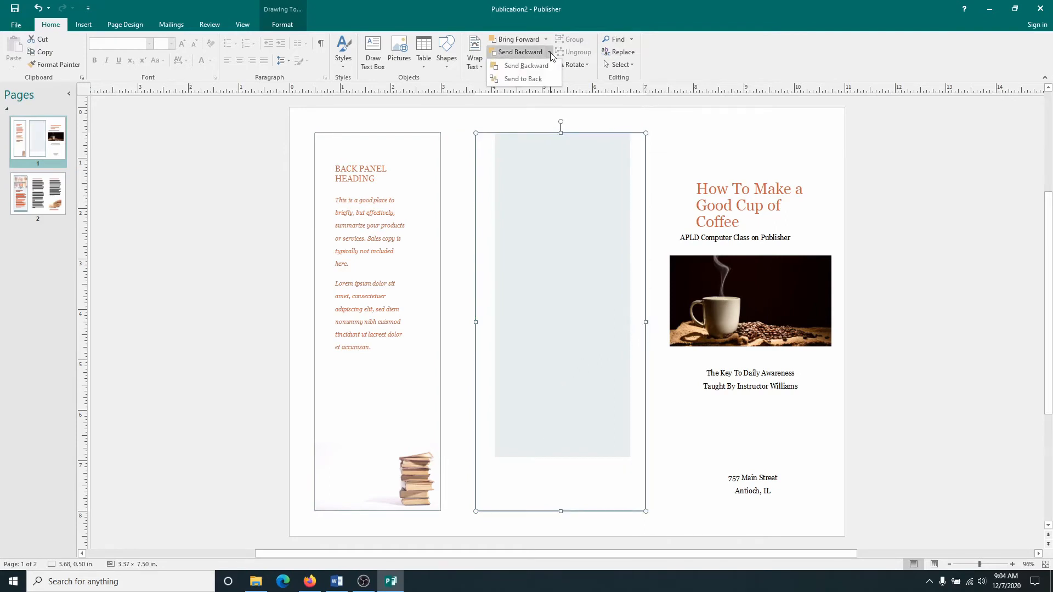
click(535, 79)
click(538, 315)
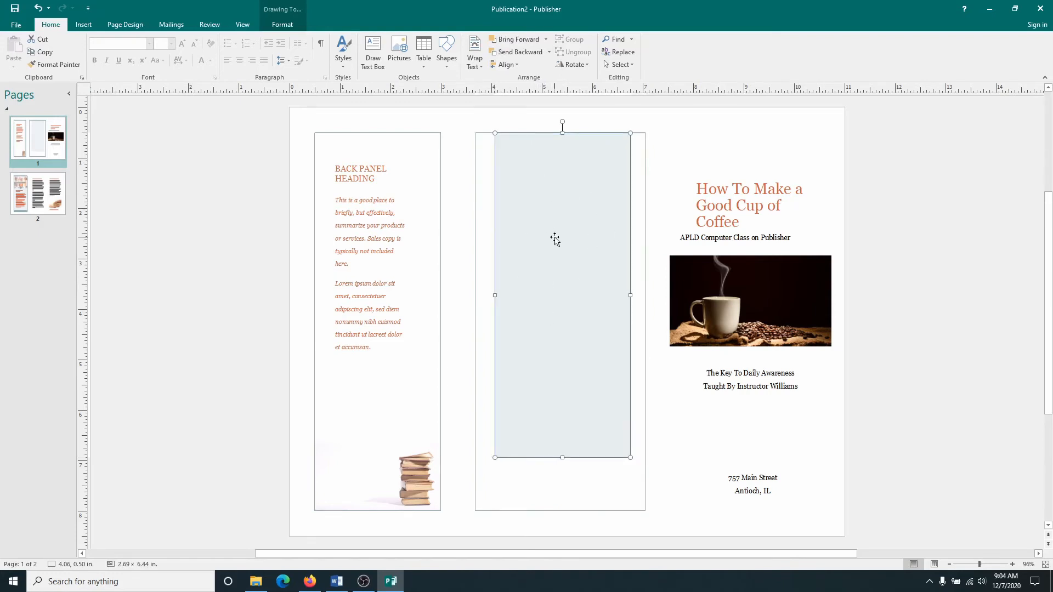
key(Delete)
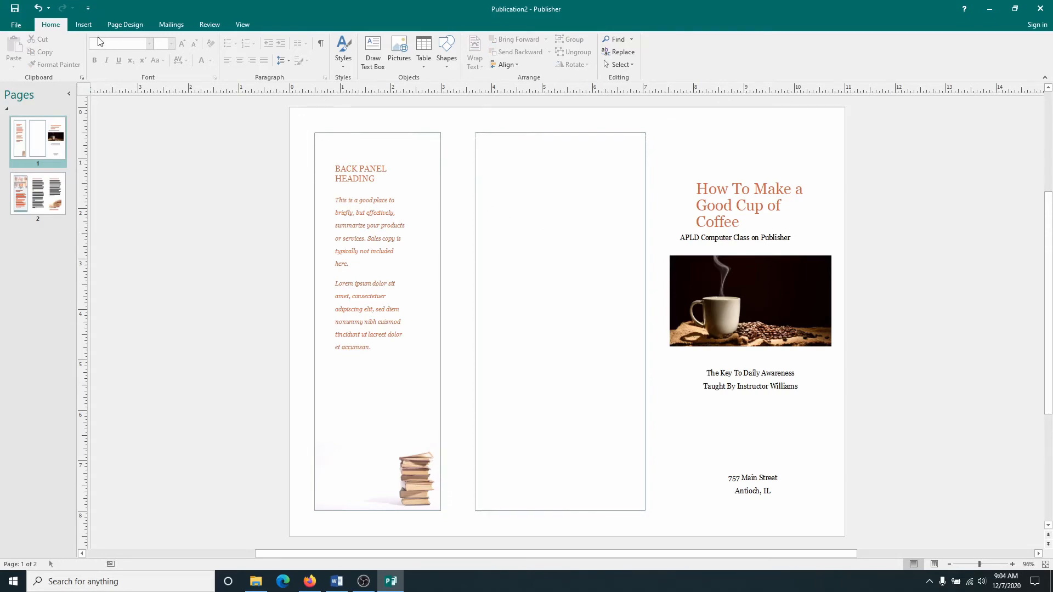
Step: Insert the coffee magic and coffee soul pictures together from the Publisher Brochures folder
click(86, 24)
click(94, 51)
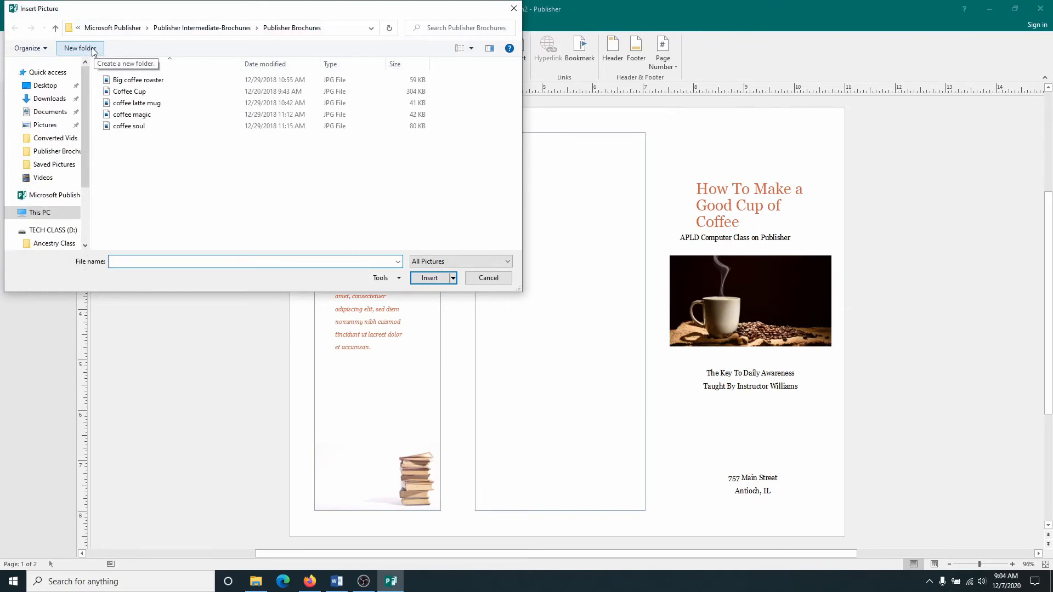
click(116, 115)
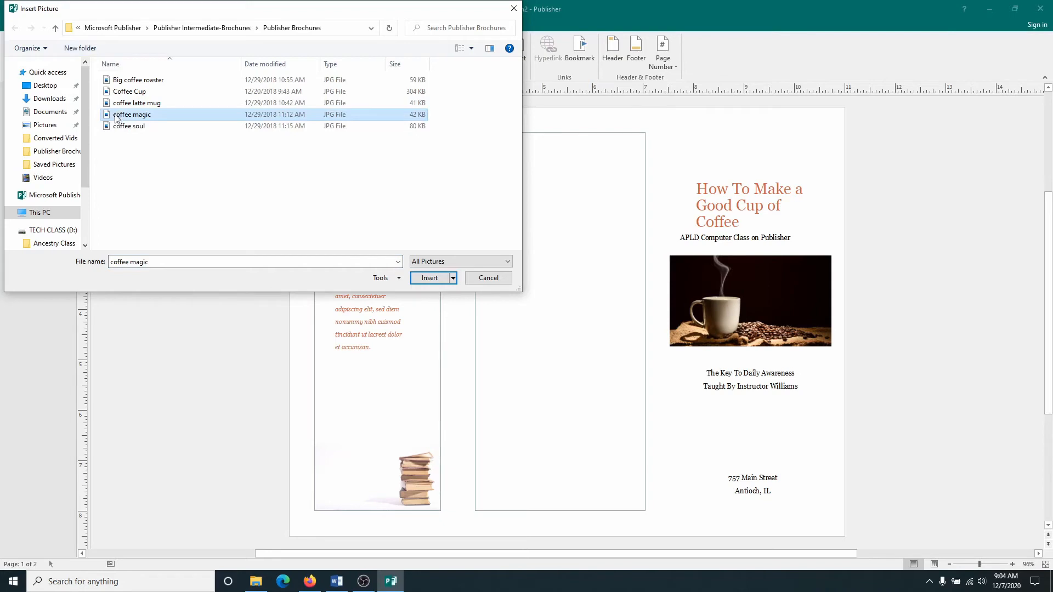
ctrl+click(122, 126)
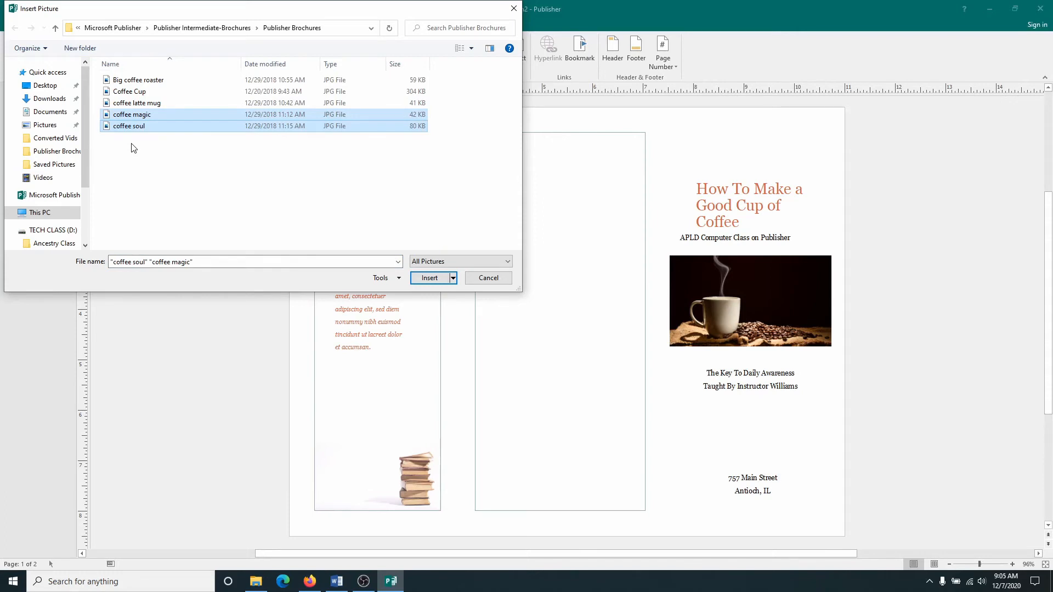
click(134, 148)
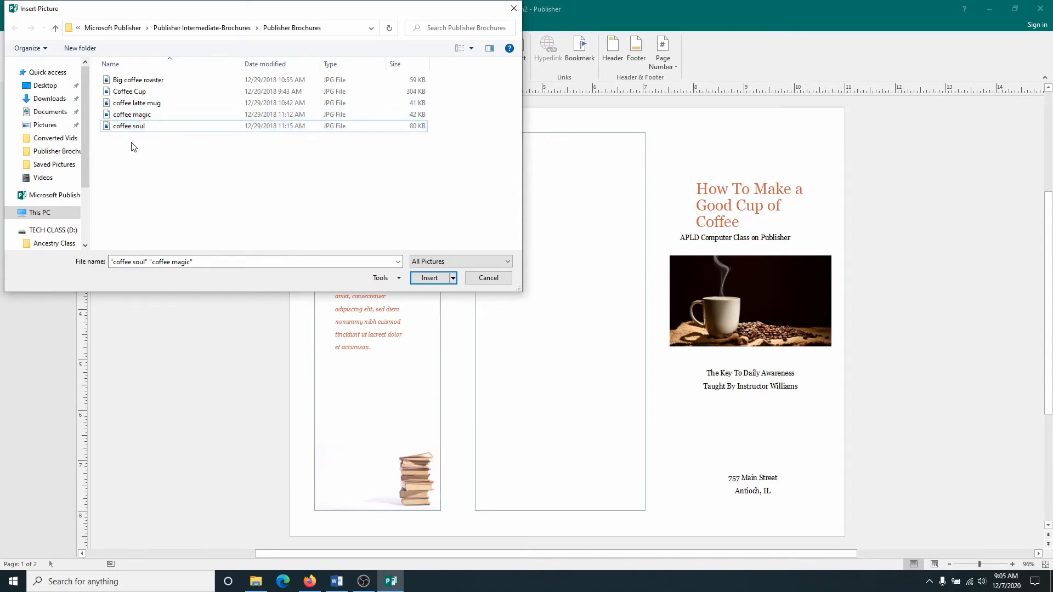
click(122, 116)
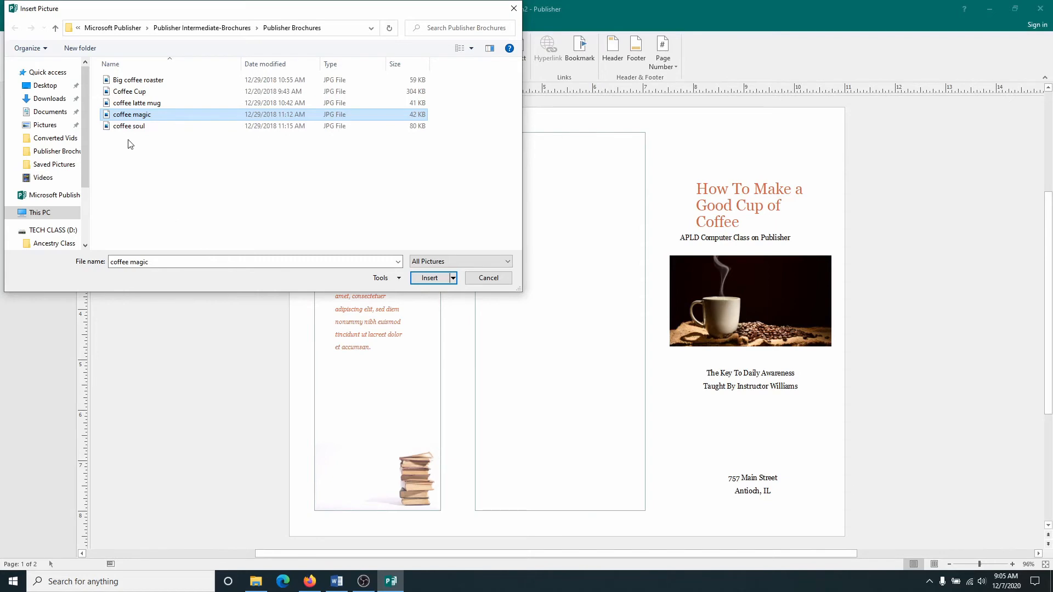
ctrl+click(140, 129)
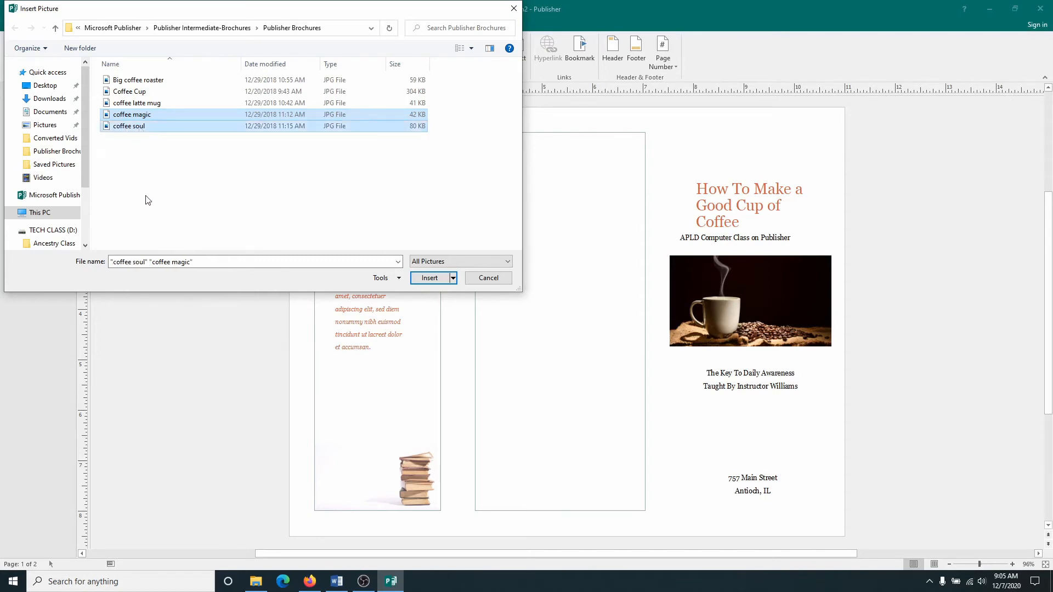
click(428, 278)
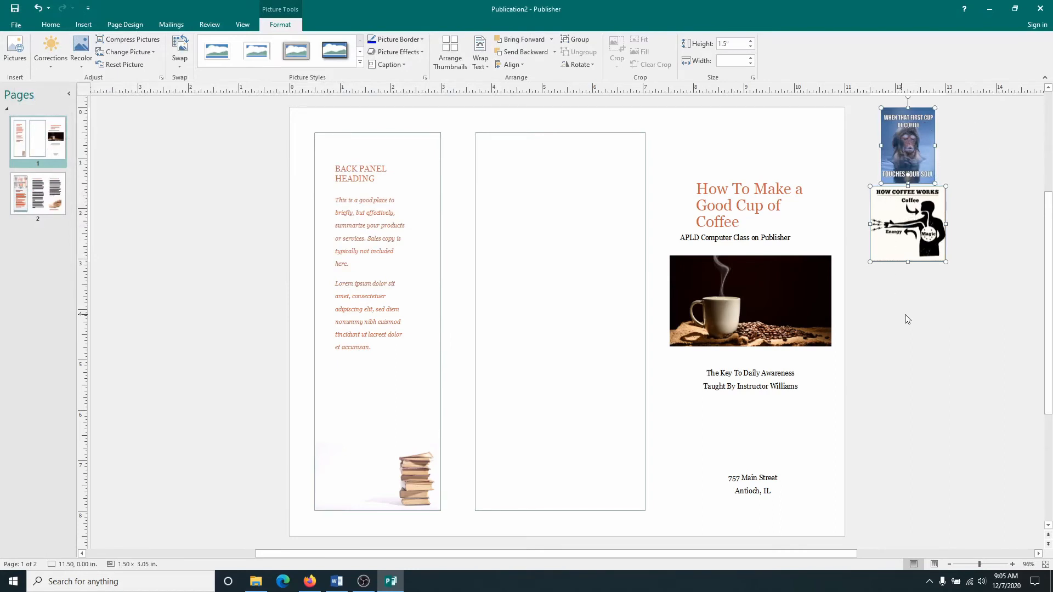
click(969, 318)
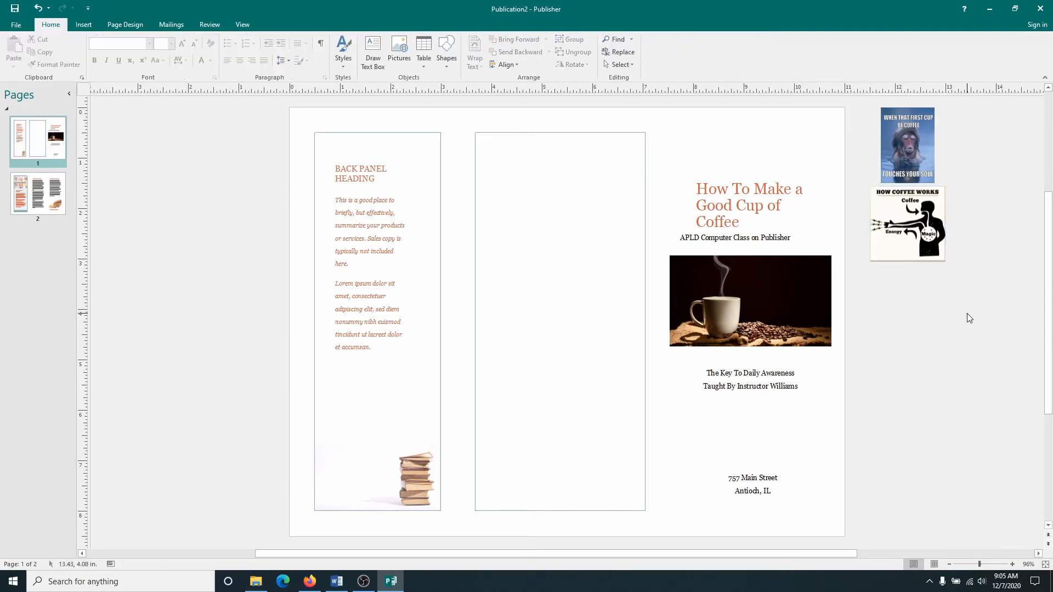
Step: Place the How Coffee Works picture at the top of the middle panel, enlarged to about 2.63 x 2.63 in
click(909, 218)
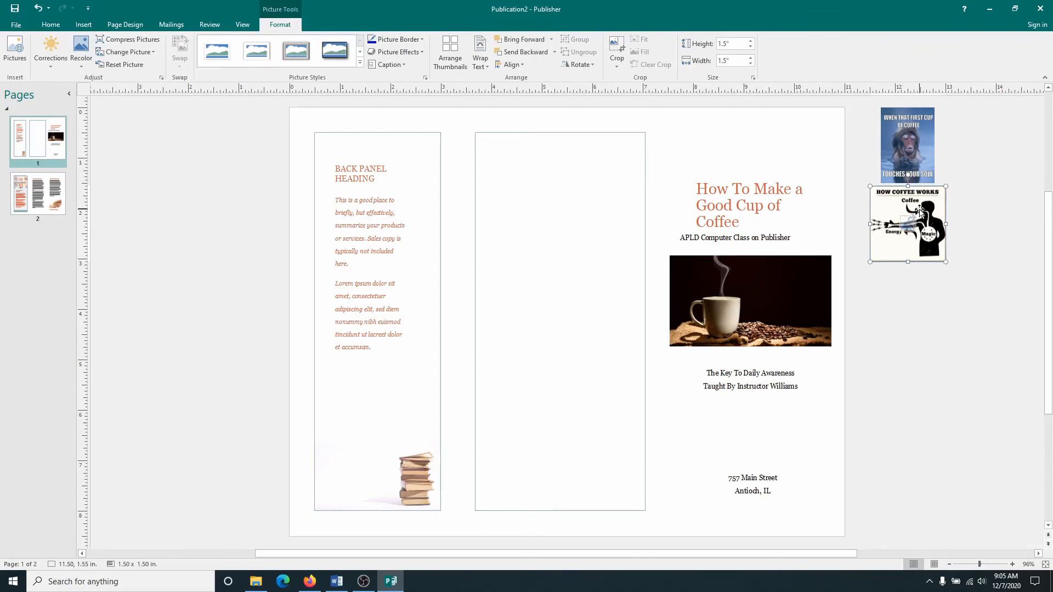
drag(922, 209, 548, 189)
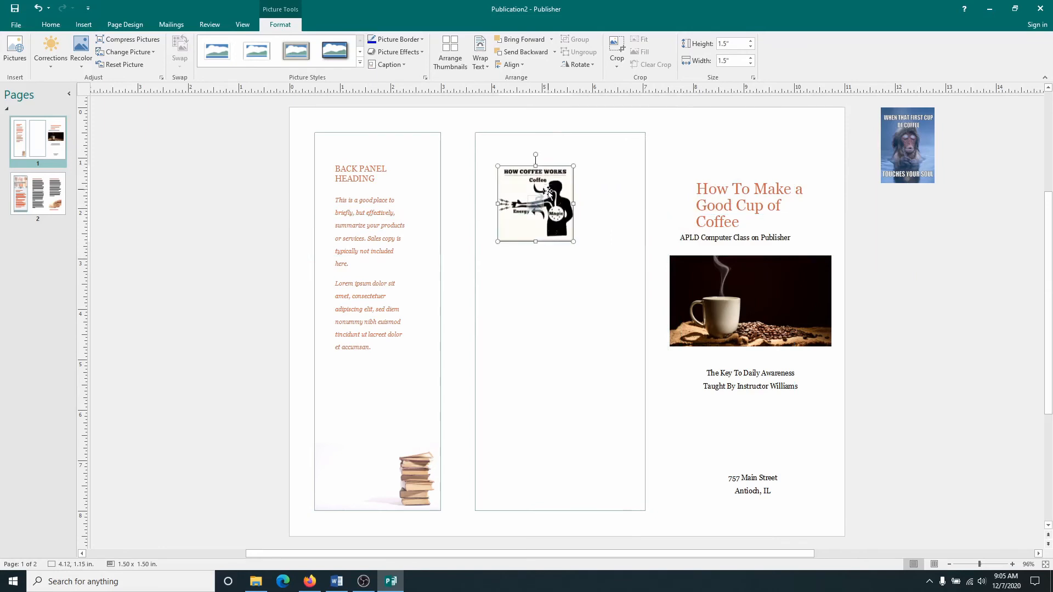
drag(571, 240, 600, 253)
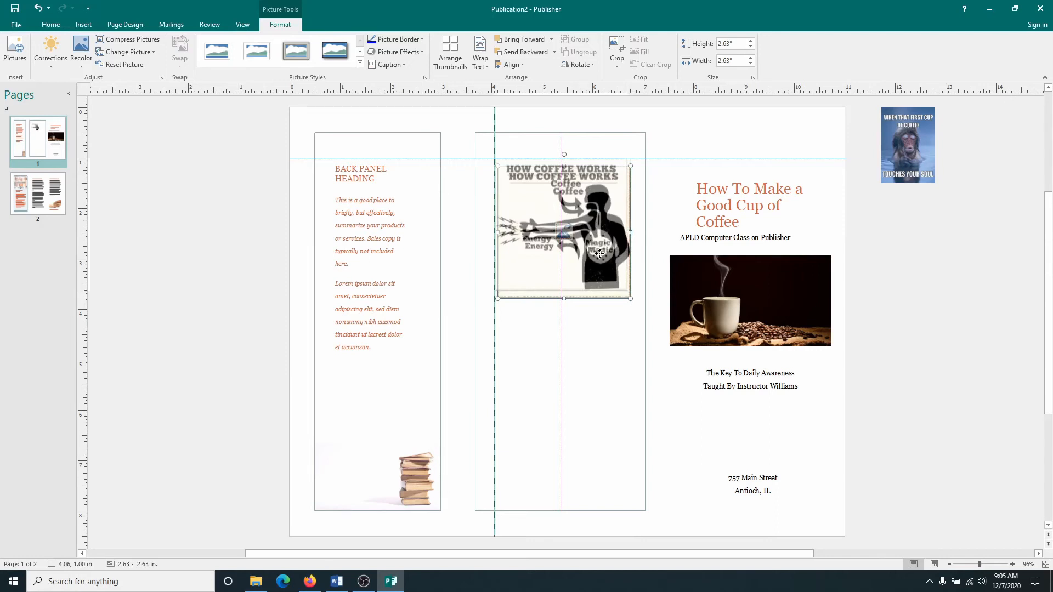
drag(600, 254, 597, 246)
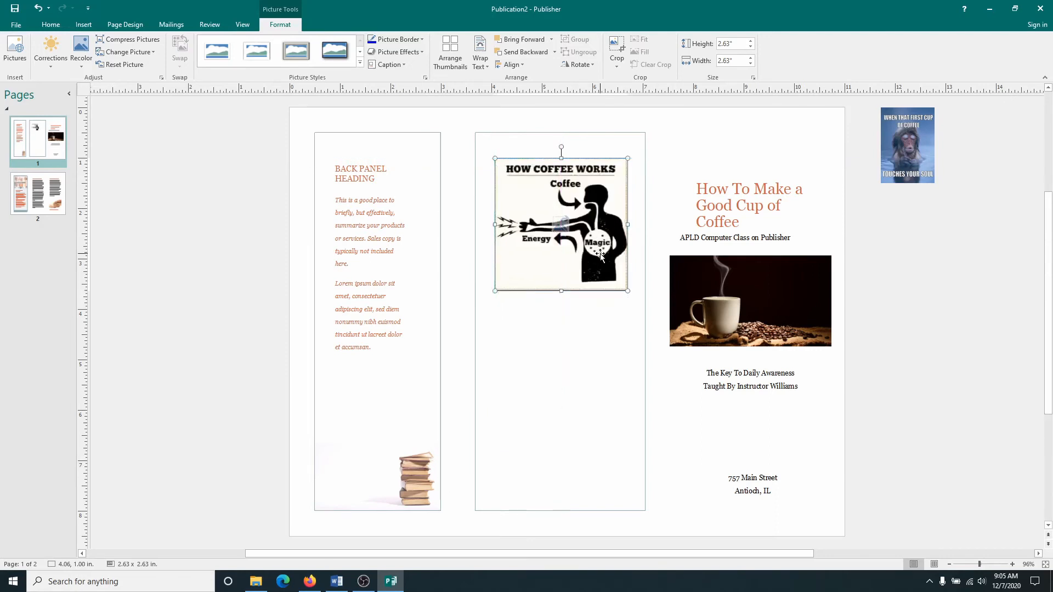
Step: Place the first-cup-of-coffee monkey picture below the How Coffee Works picture, enlarged to about 1.66 x 2.34 in
click(913, 128)
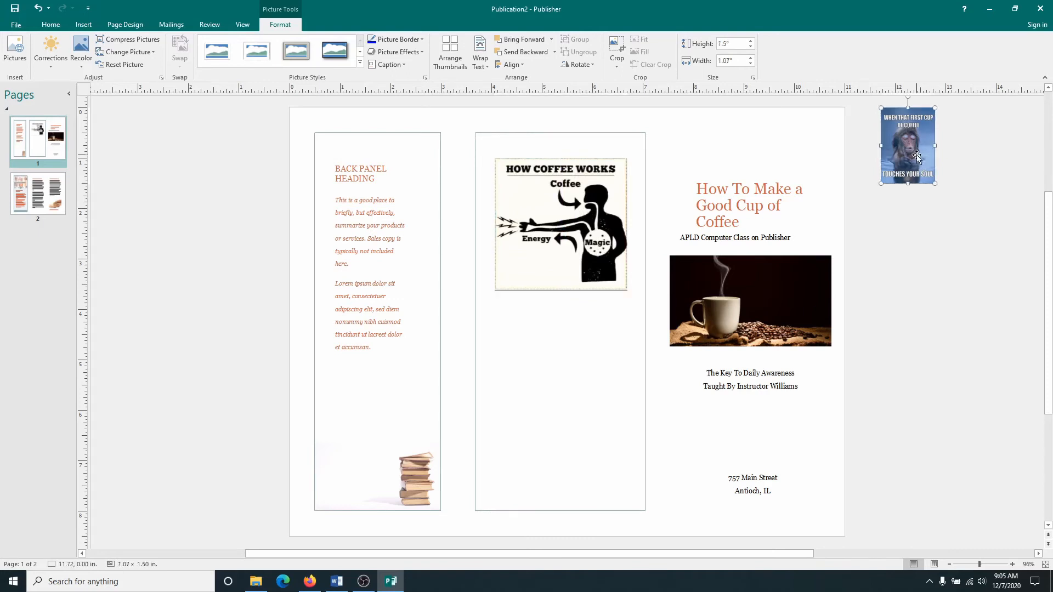
drag(913, 127, 563, 346)
mouse_move(533, 398)
mouse_down()
mouse_move(503, 411)
mouse_move(541, 398)
mouse_up()
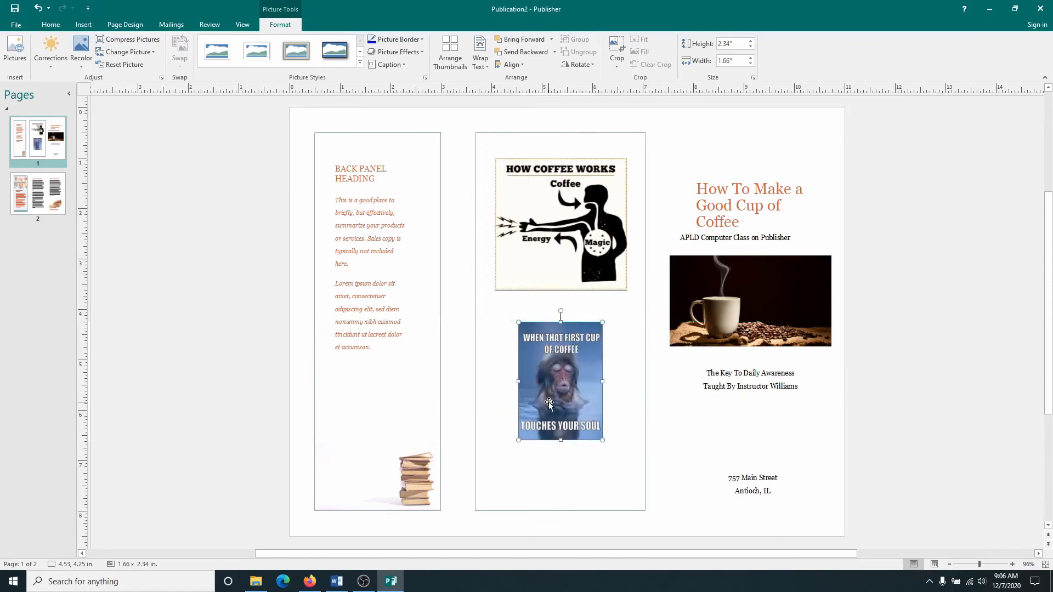
click(553, 256)
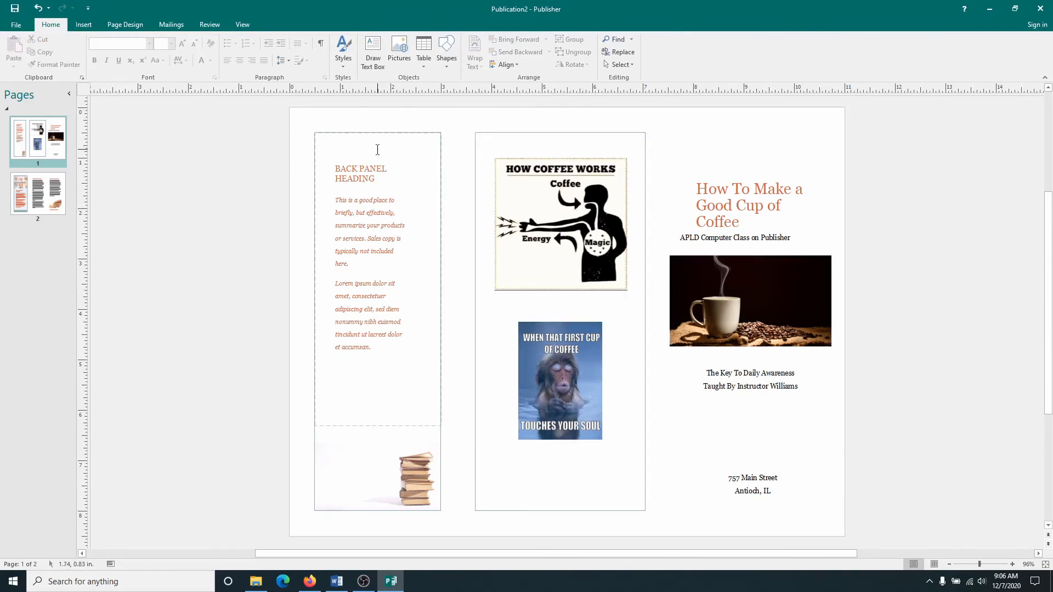
Step: Widen the back panel's text box to about 2.72 in and delete its placeholder heading and body text
click(441, 277)
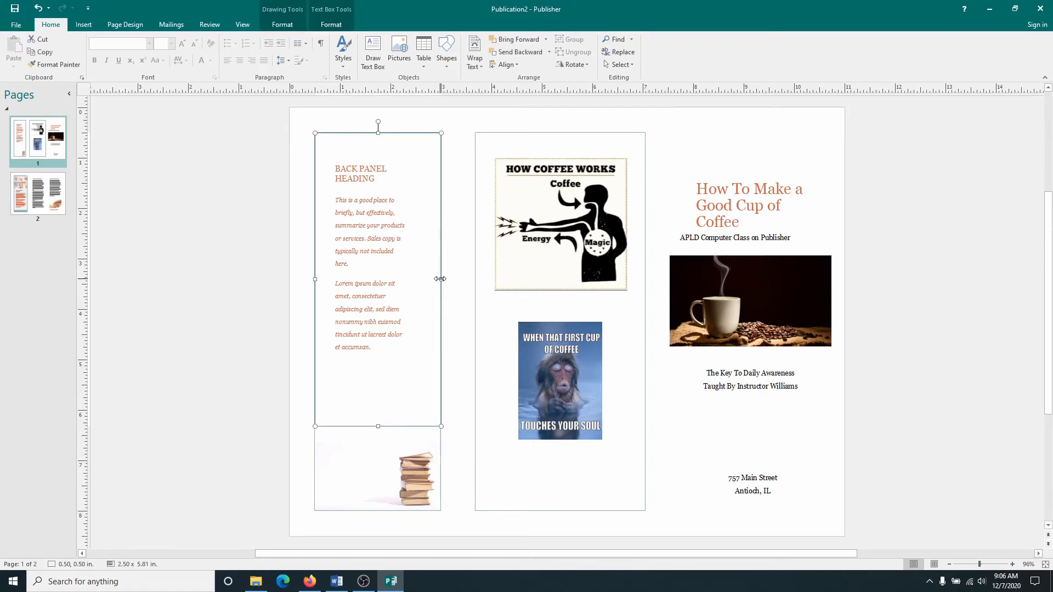
drag(442, 279, 450, 281)
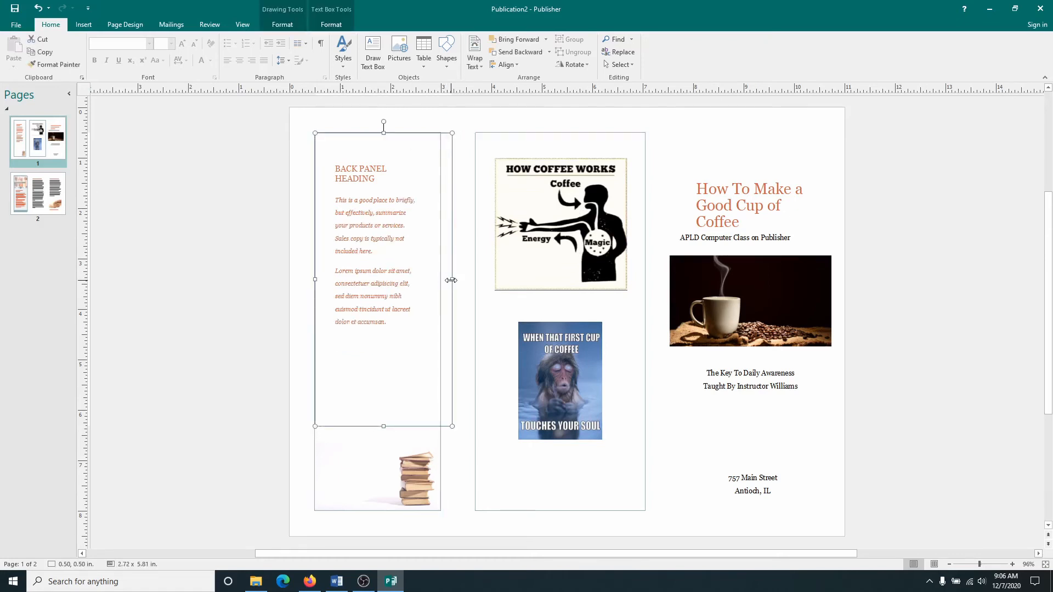
click(384, 509)
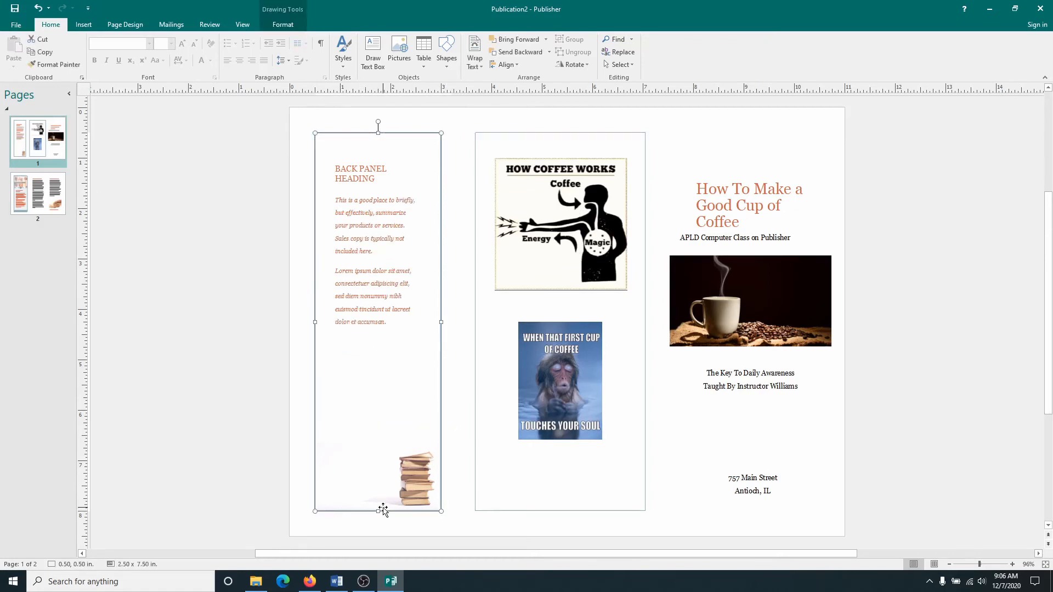
click(376, 325)
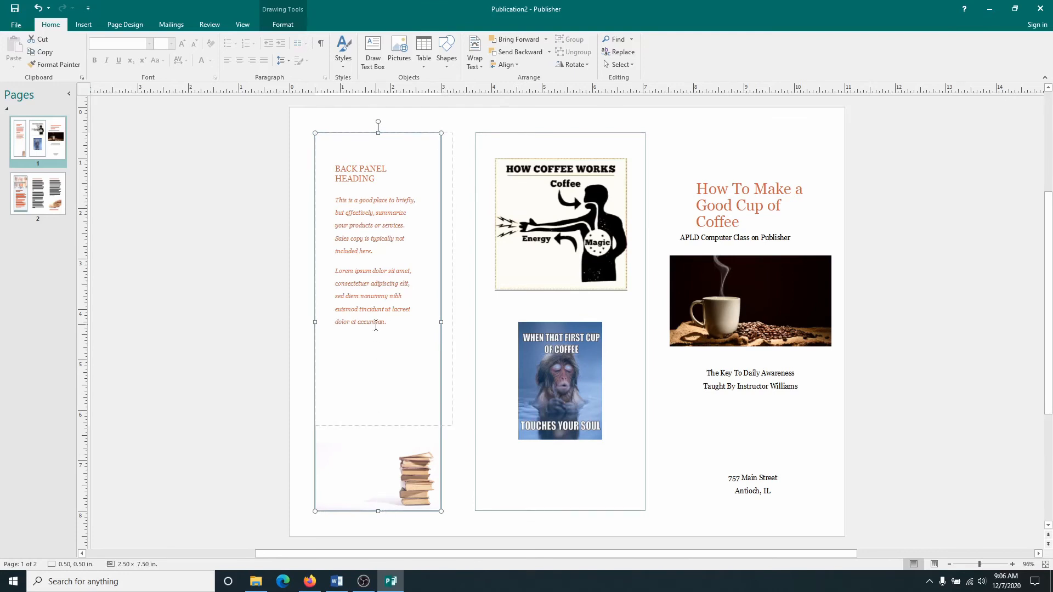
key(ctrl+a)
key(Delete)
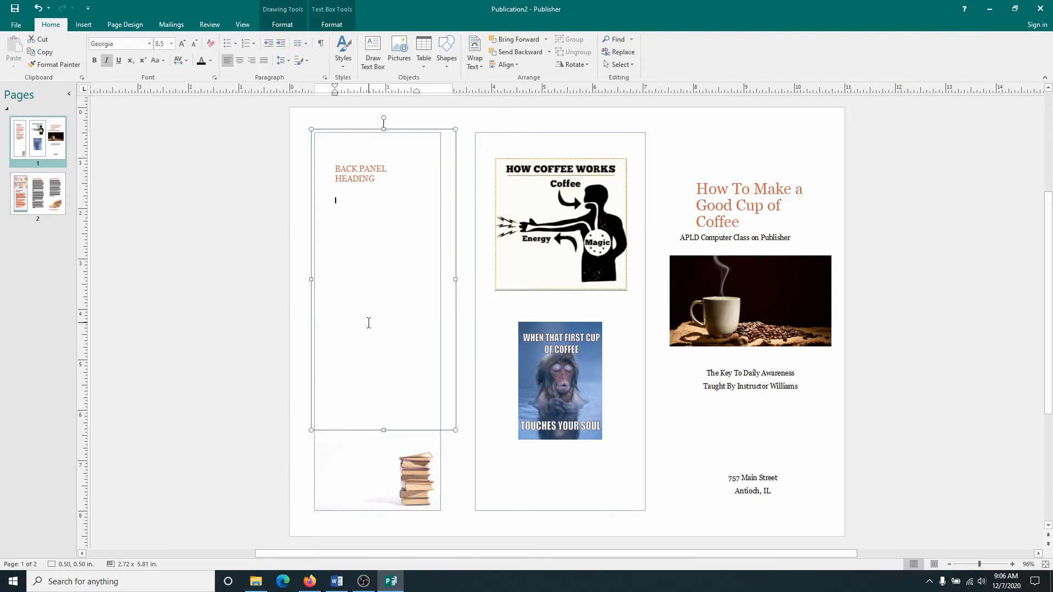
key(BackSpace)
triple_click(364, 177)
key(Delete)
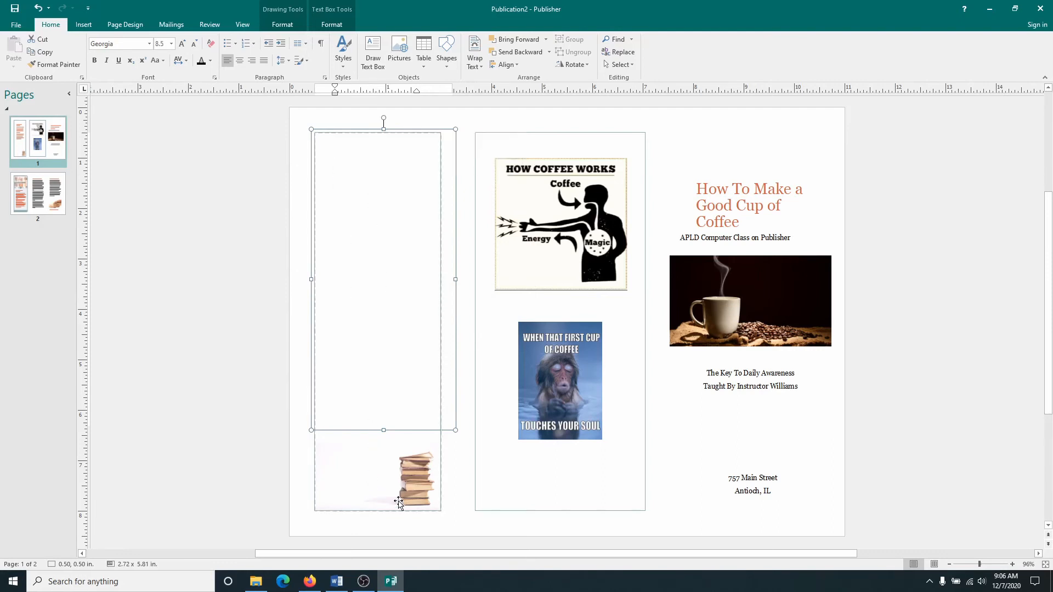
Step: Delete the back panel's outline frame and the stack-of-books picture, keeping the empty text box
key(Escape)
key(Delete)
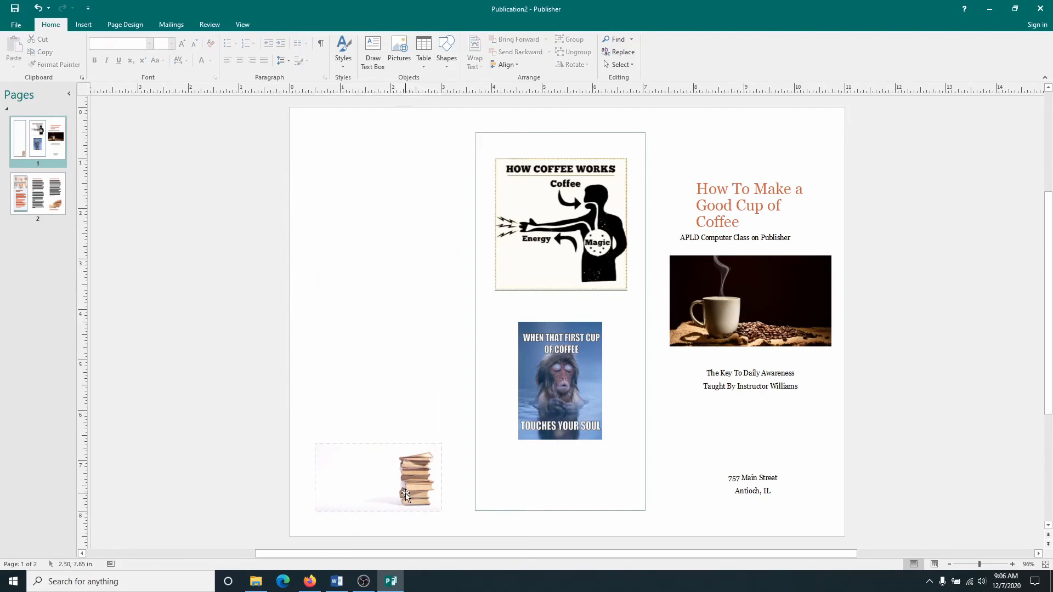
click(441, 489)
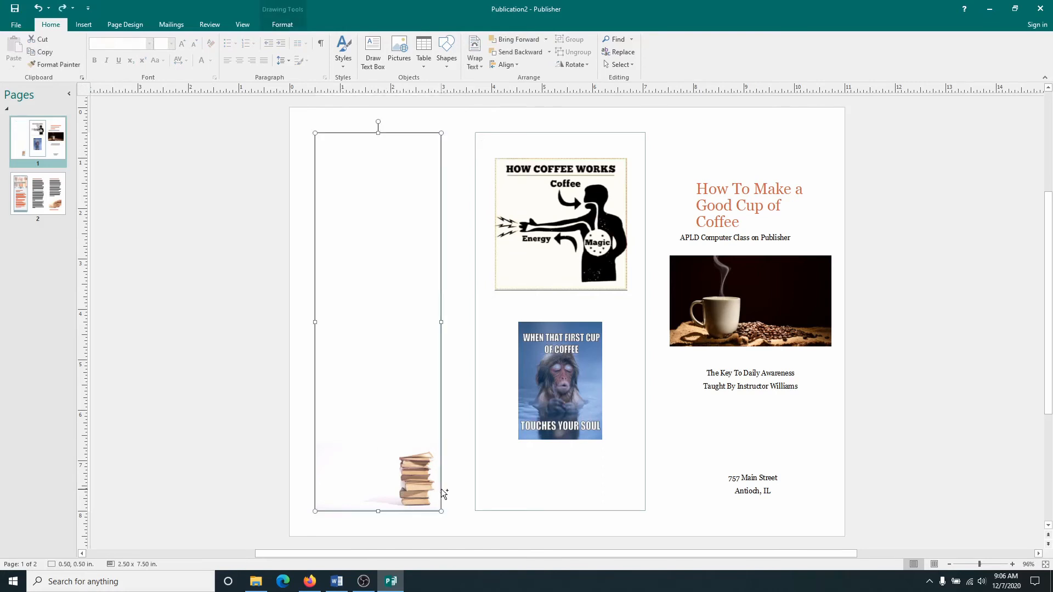
click(352, 199)
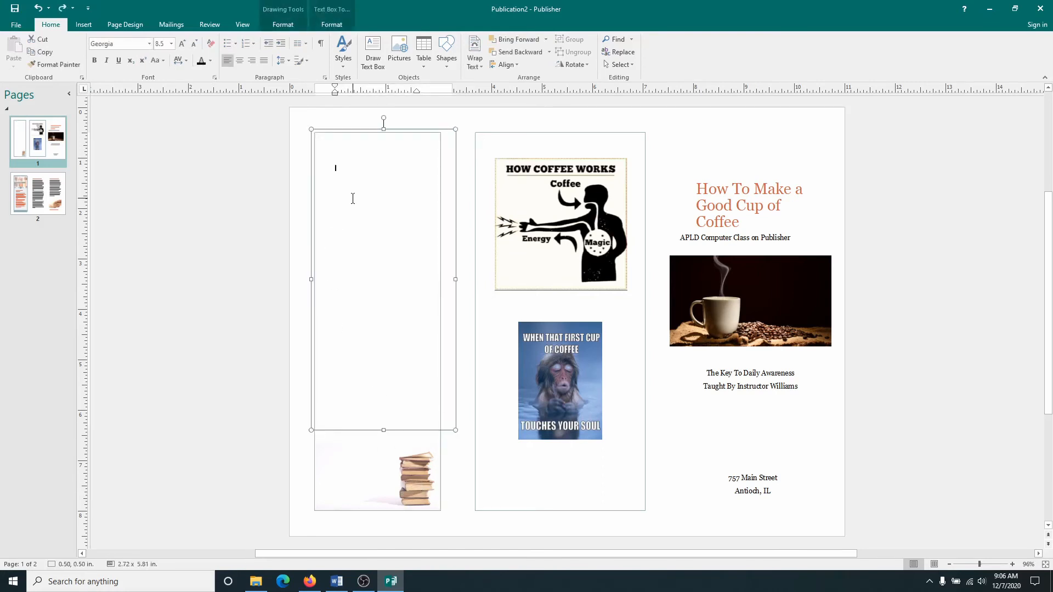
click(347, 472)
key(Delete)
click(369, 287)
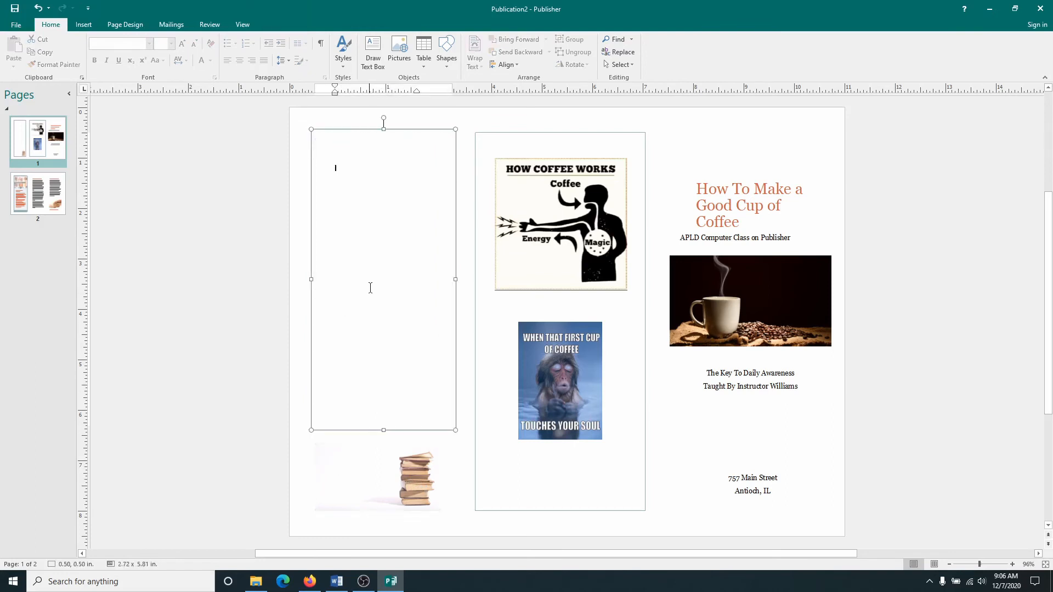
click(398, 482)
key(Delete)
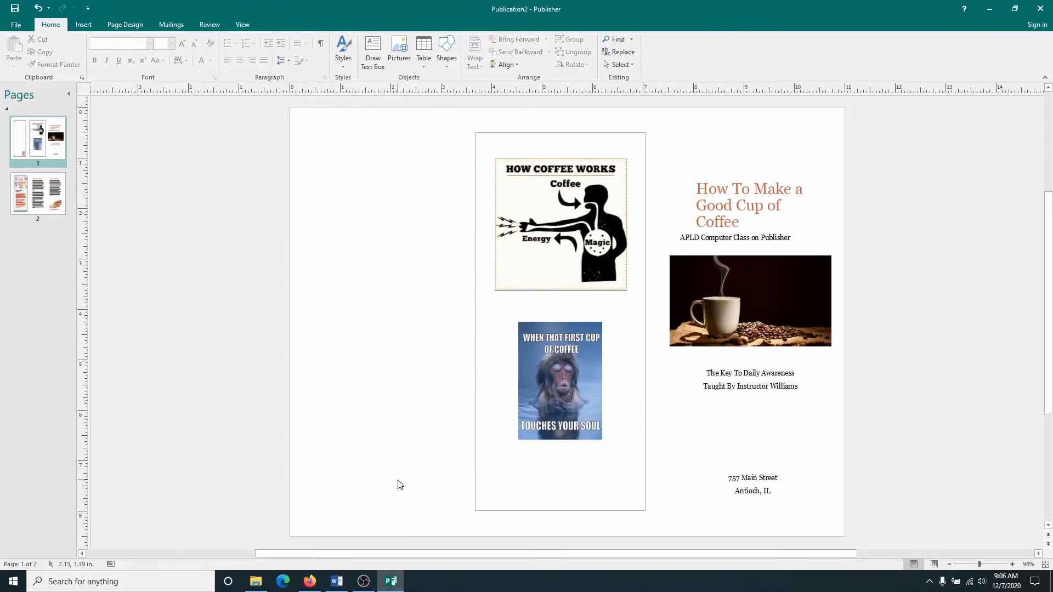
Step: Extend the back panel's empty text box downward to about 7.50 in tall
click(369, 363)
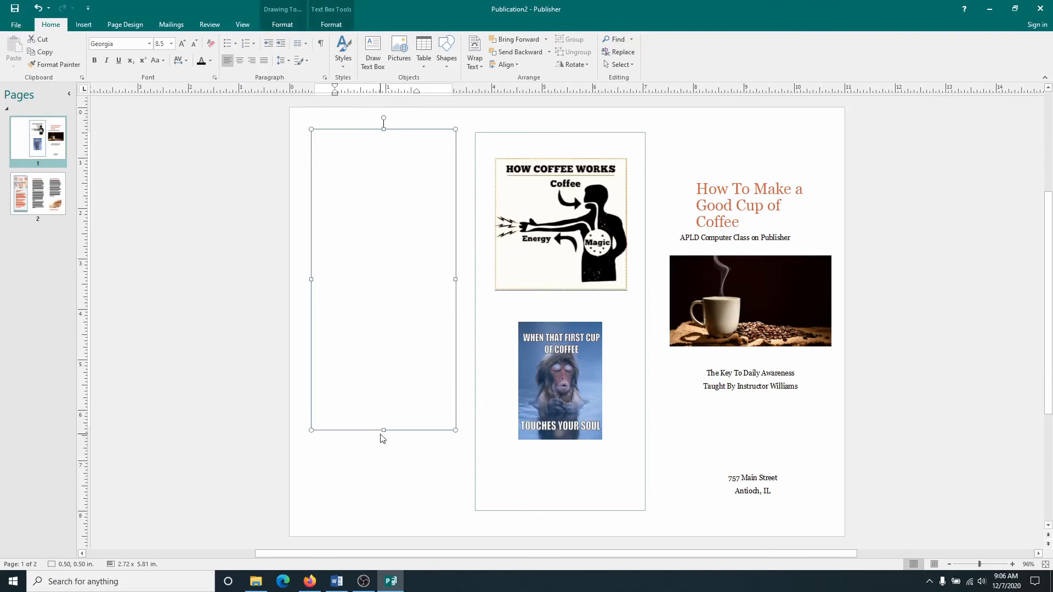
drag(381, 437, 377, 518)
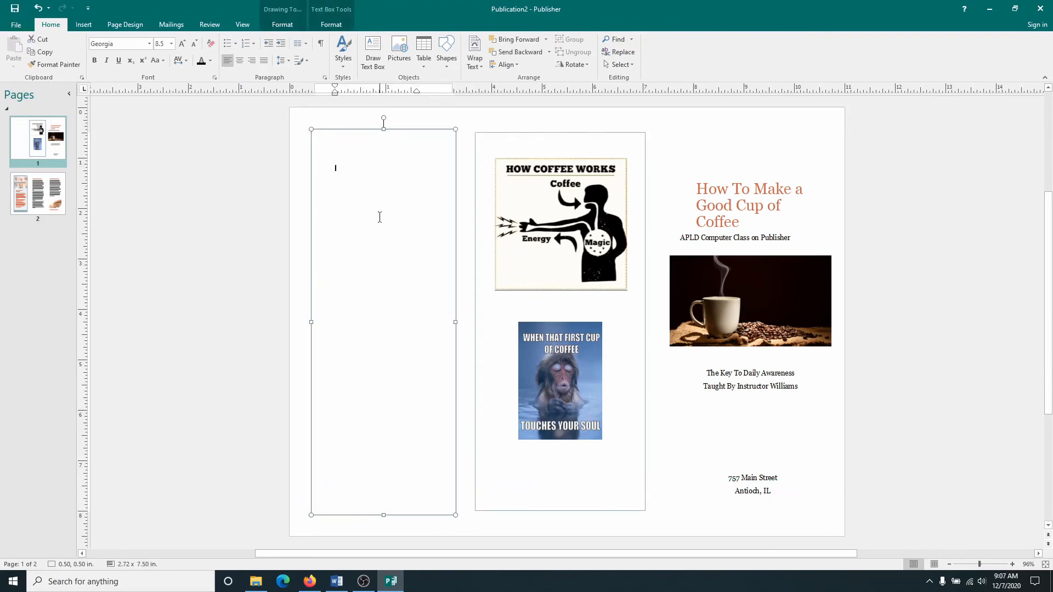
click(373, 260)
Step: Add a text box reading "Local Coffee Roasters" across the top of the back panel, about 2.71 x 0.54 in
click(369, 54)
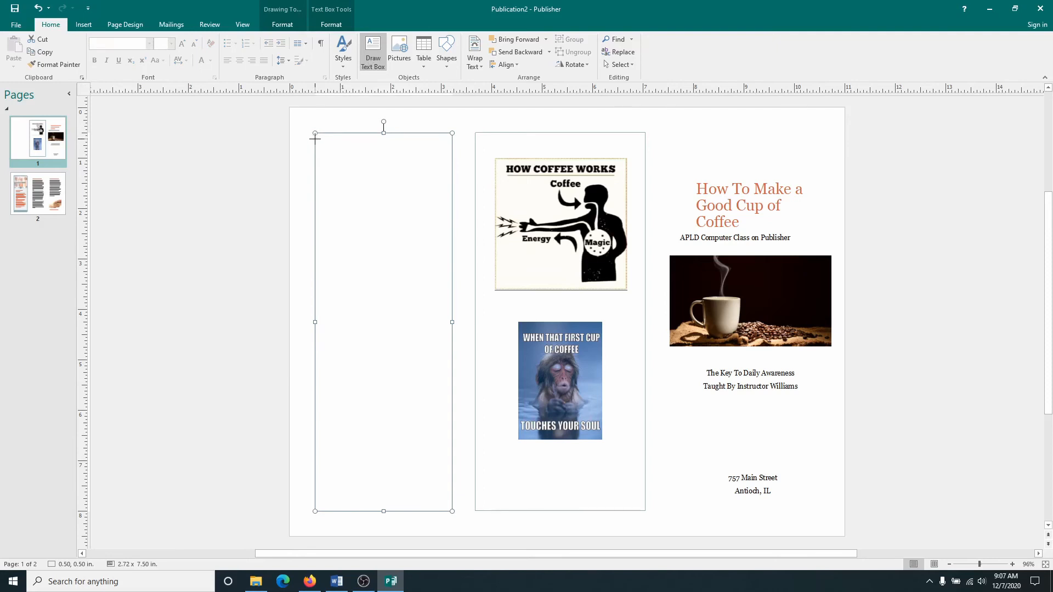
mouse_move(315, 132)
mouse_down()
mouse_move(371, 188)
mouse_move(456, 215)
mouse_up()
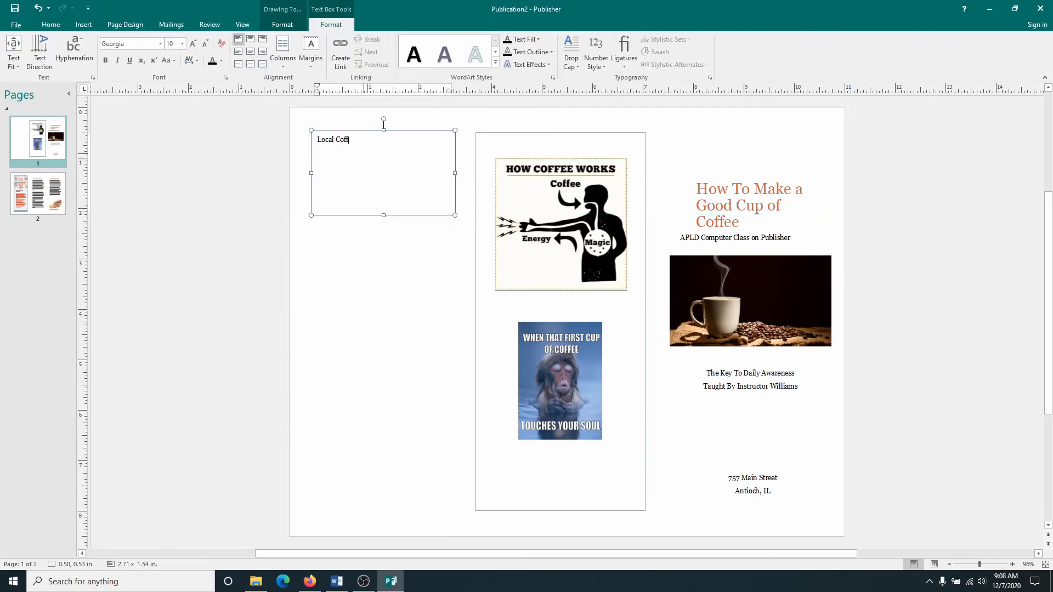
text(Local Coffee Roasters)
drag(383, 216, 383, 164)
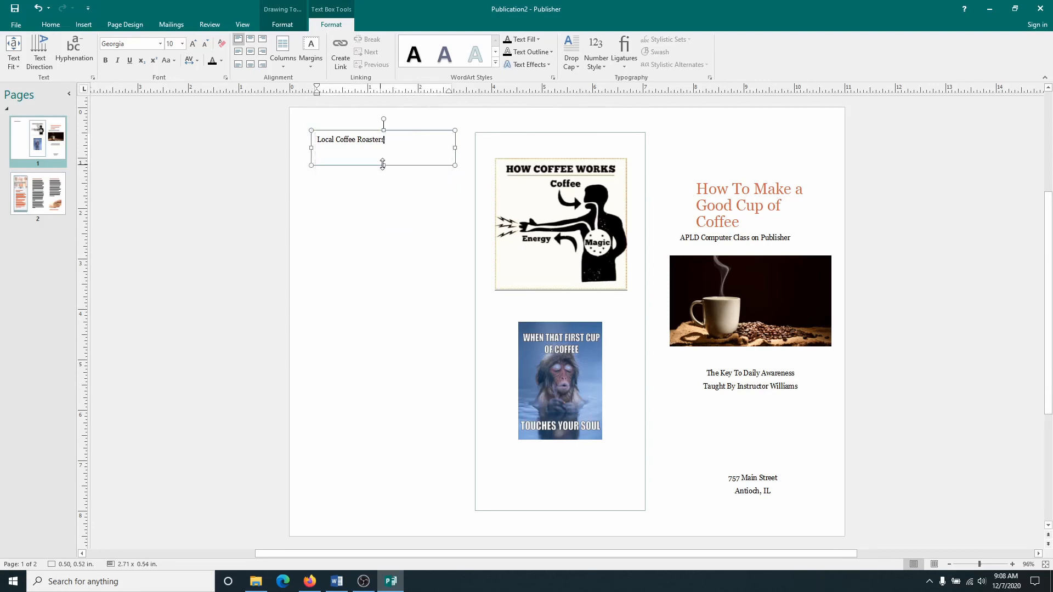
Step: Center the "Local Coffee Roasters" heading in its box and format it as 16 pt bold
click(251, 52)
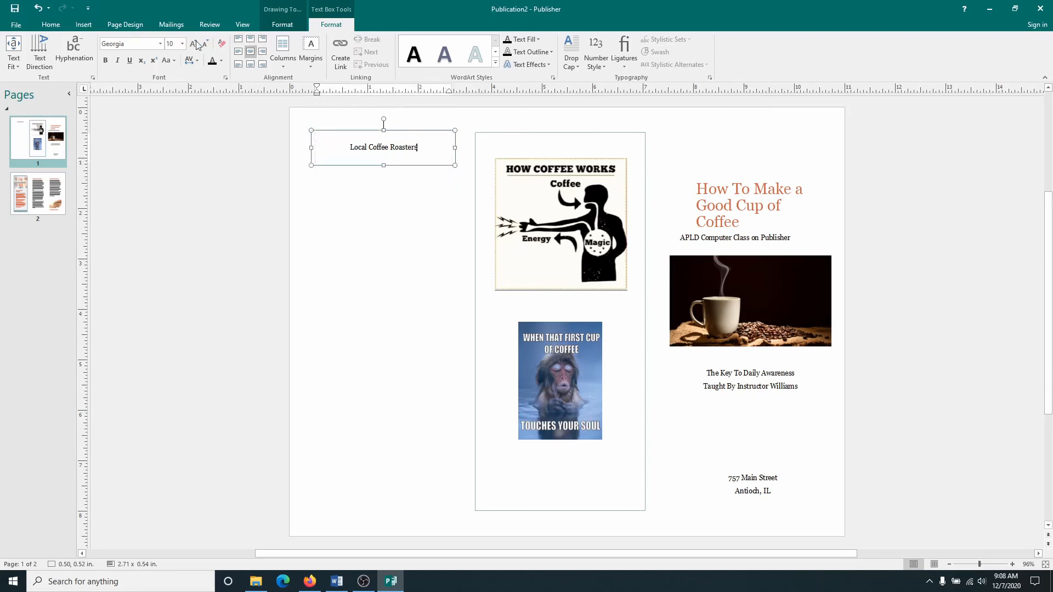
triple_click(365, 148)
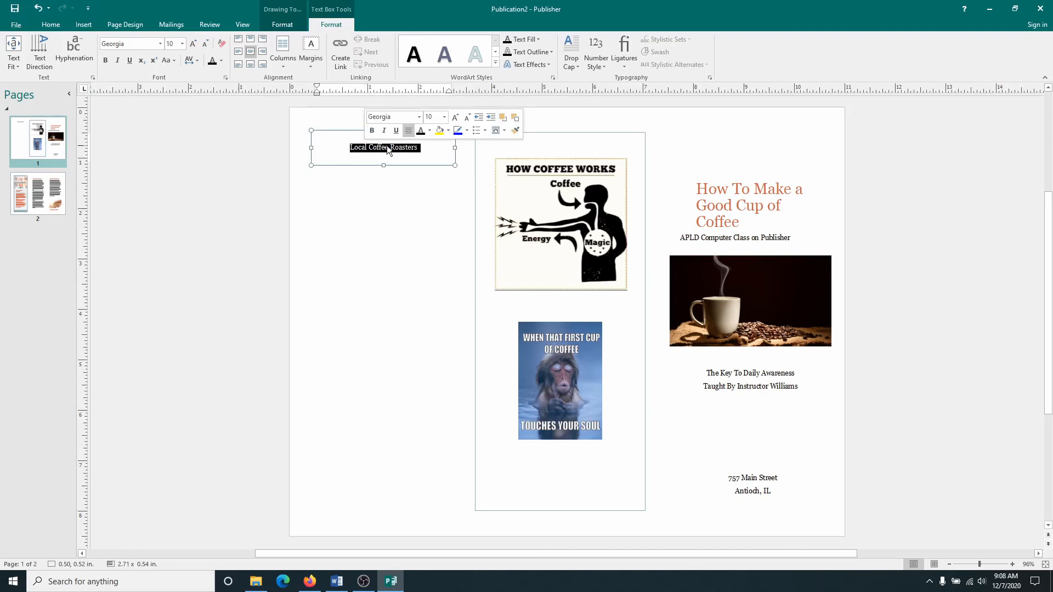
click(445, 117)
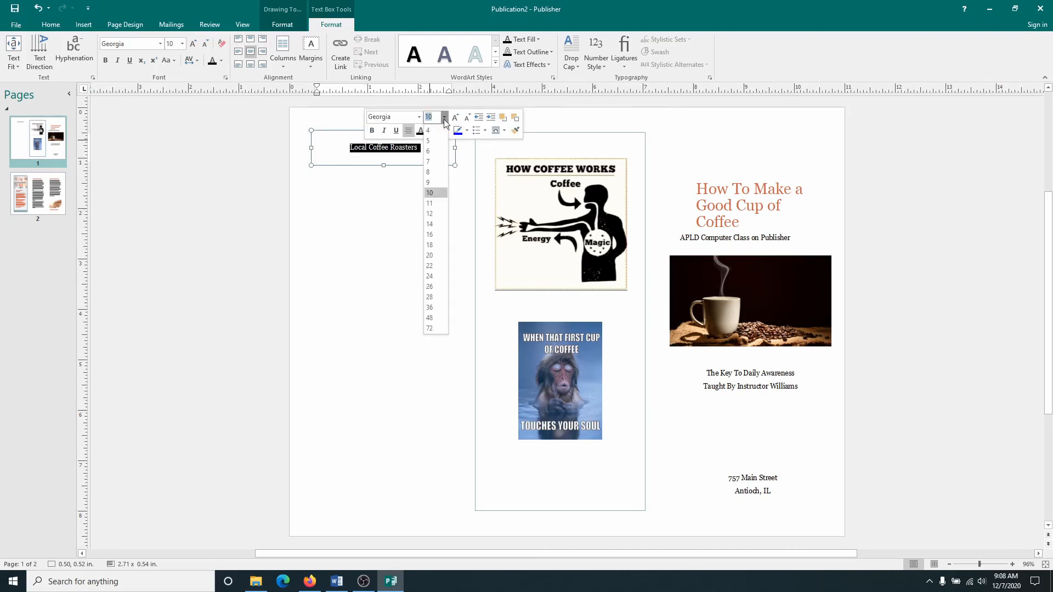
click(432, 234)
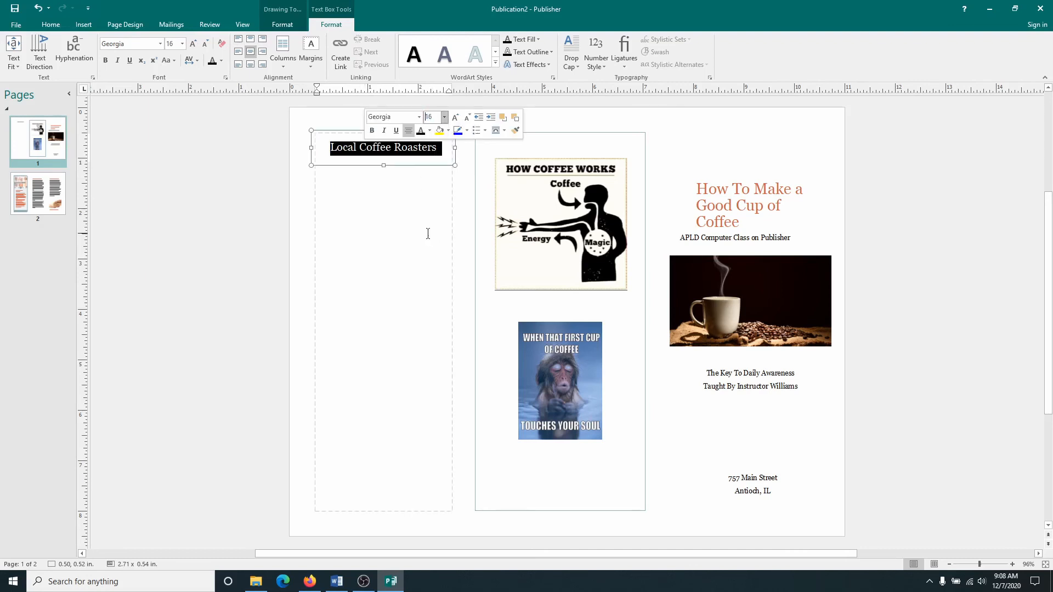
click(106, 60)
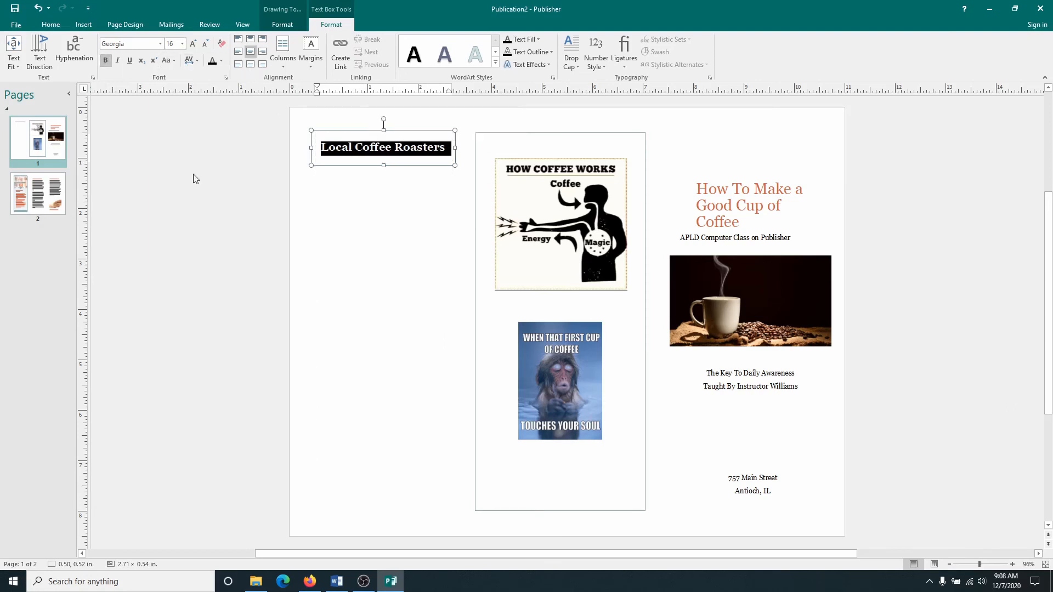
Step: Set the font size to 10 in the large empty text box under the Local Coffee Roasters heading
click(340, 228)
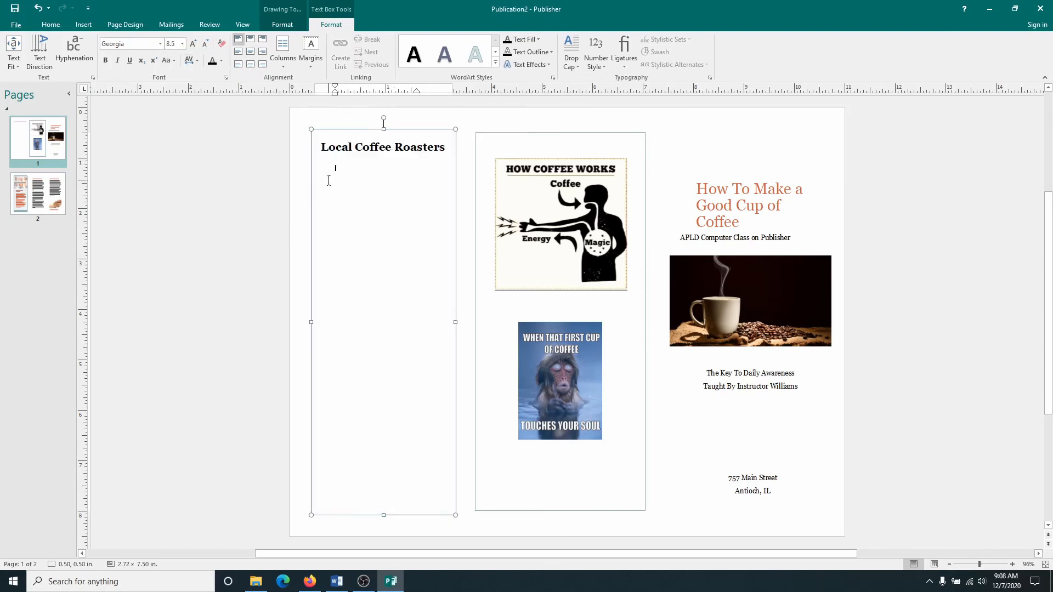
click(182, 43)
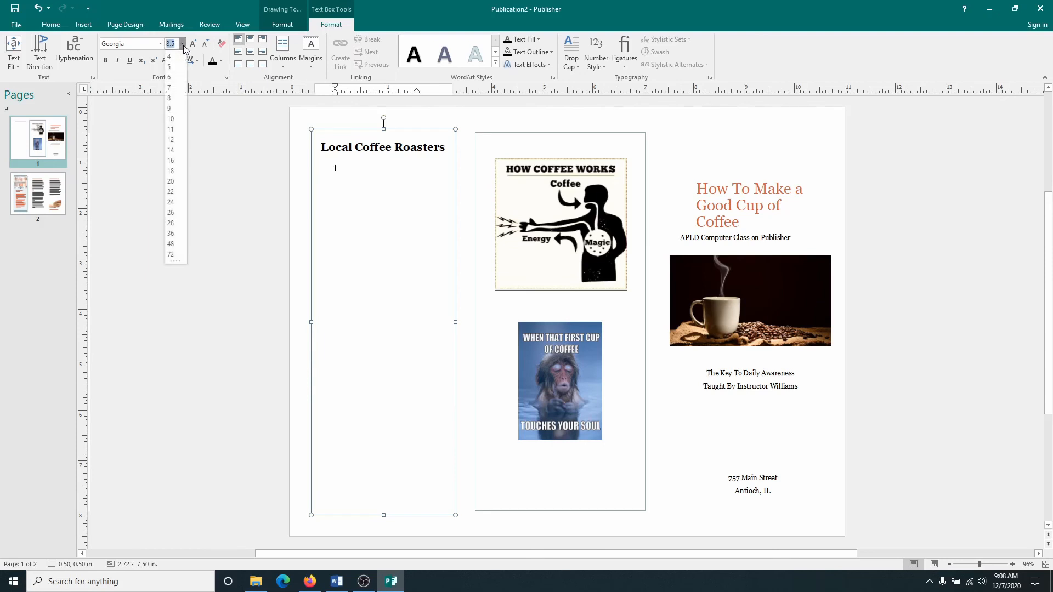
click(173, 119)
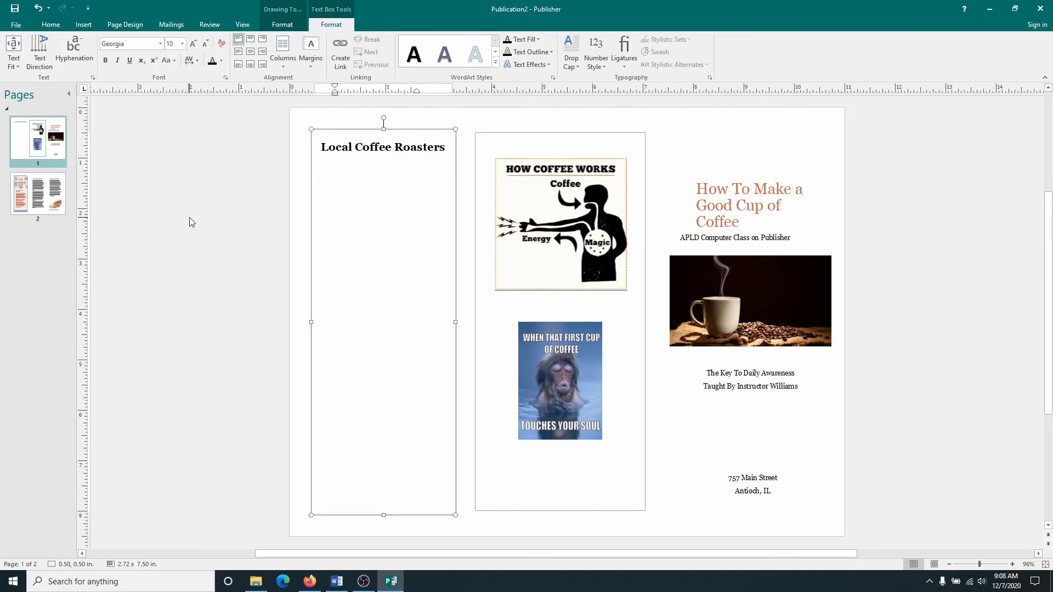
click(313, 221)
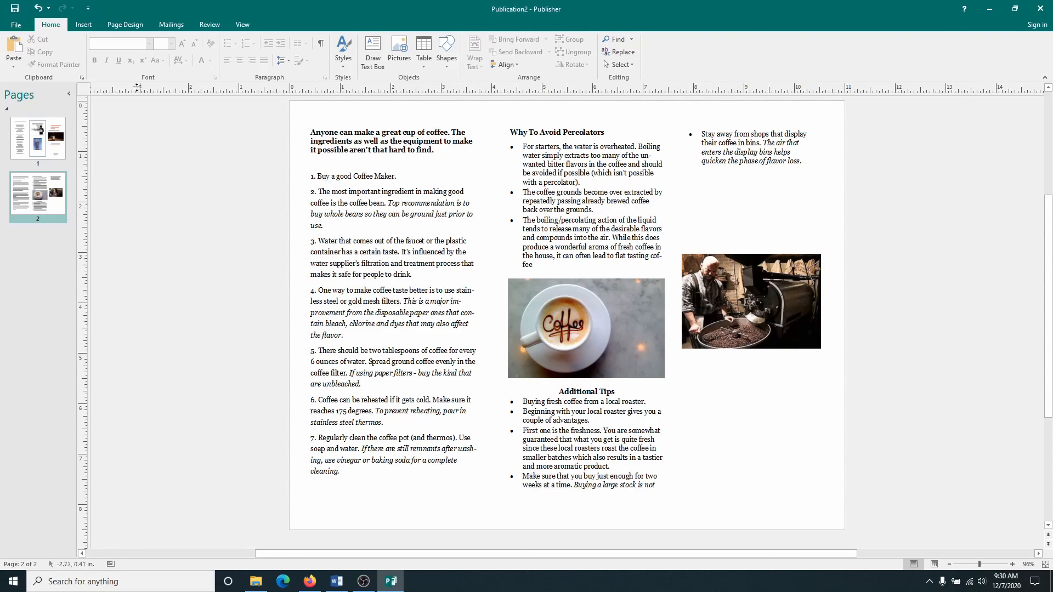
Step: Save the publication to the Desktop as Coffee Brochure and close it
click(18, 24)
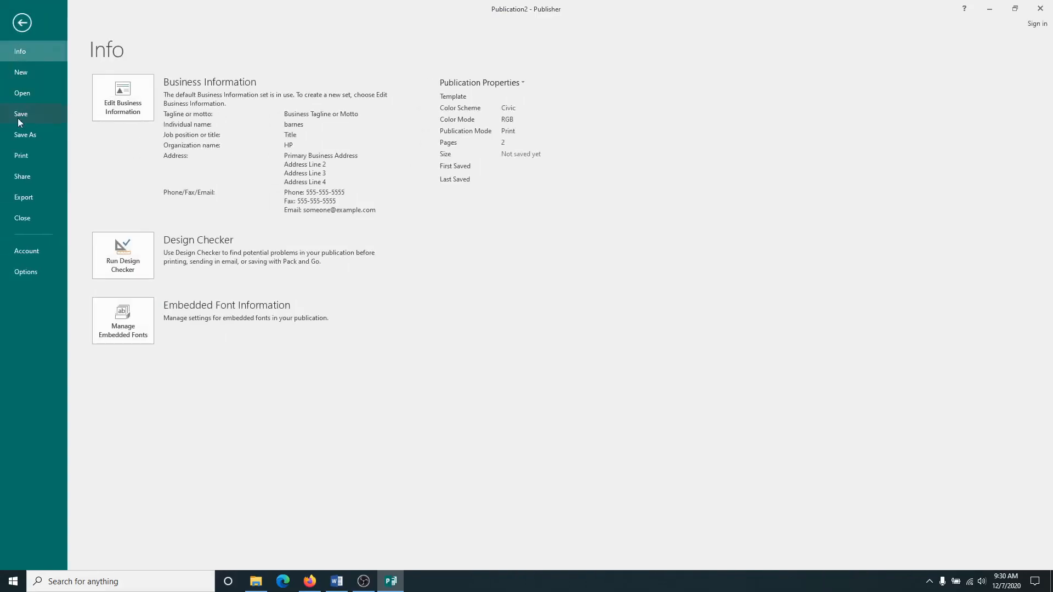
click(24, 133)
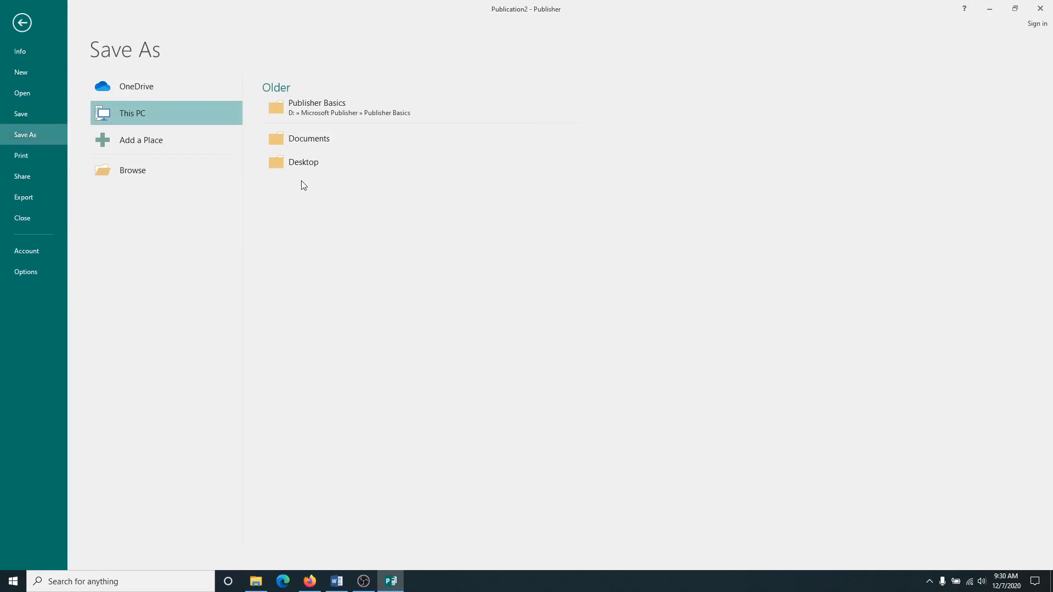
click(305, 163)
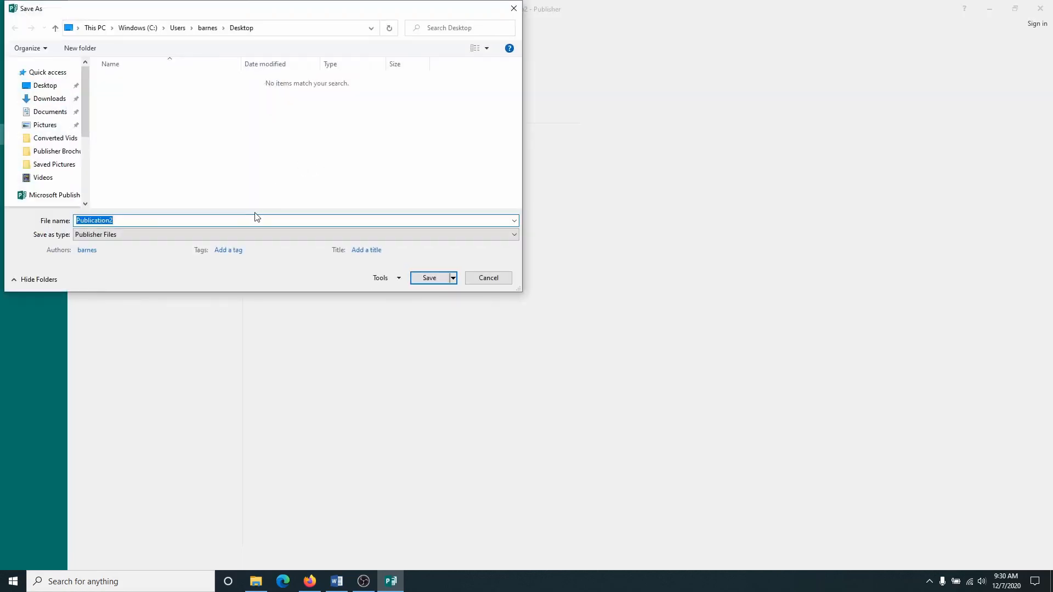
text(Coffee Brochure)
click(428, 278)
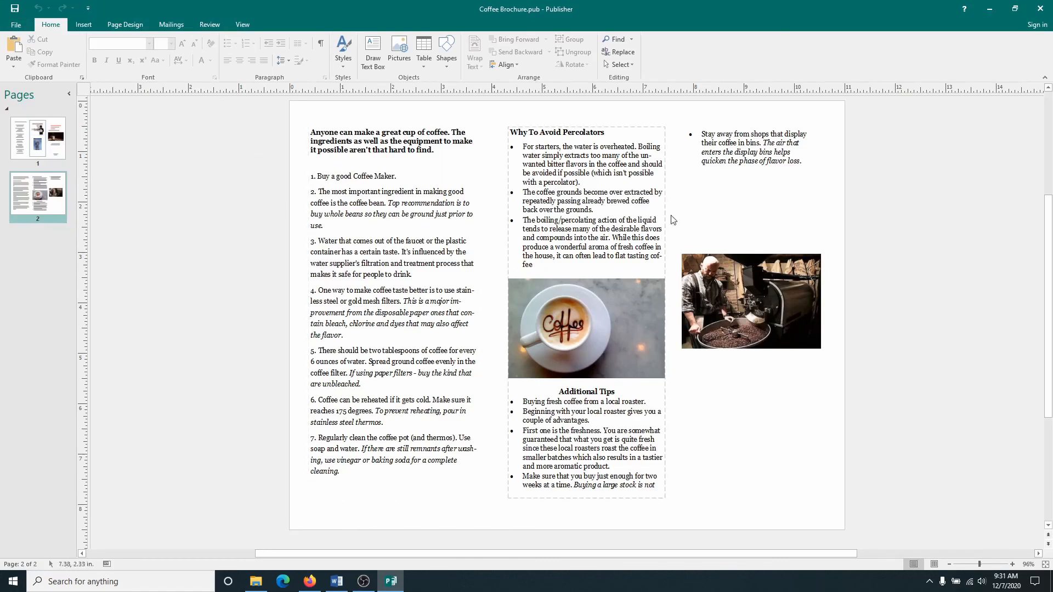
click(1040, 11)
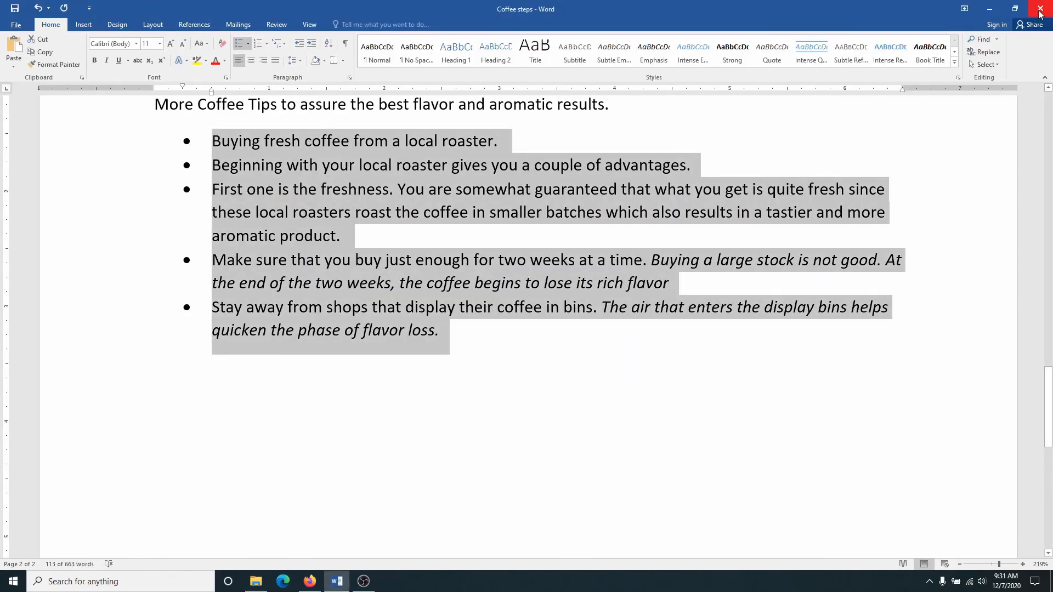